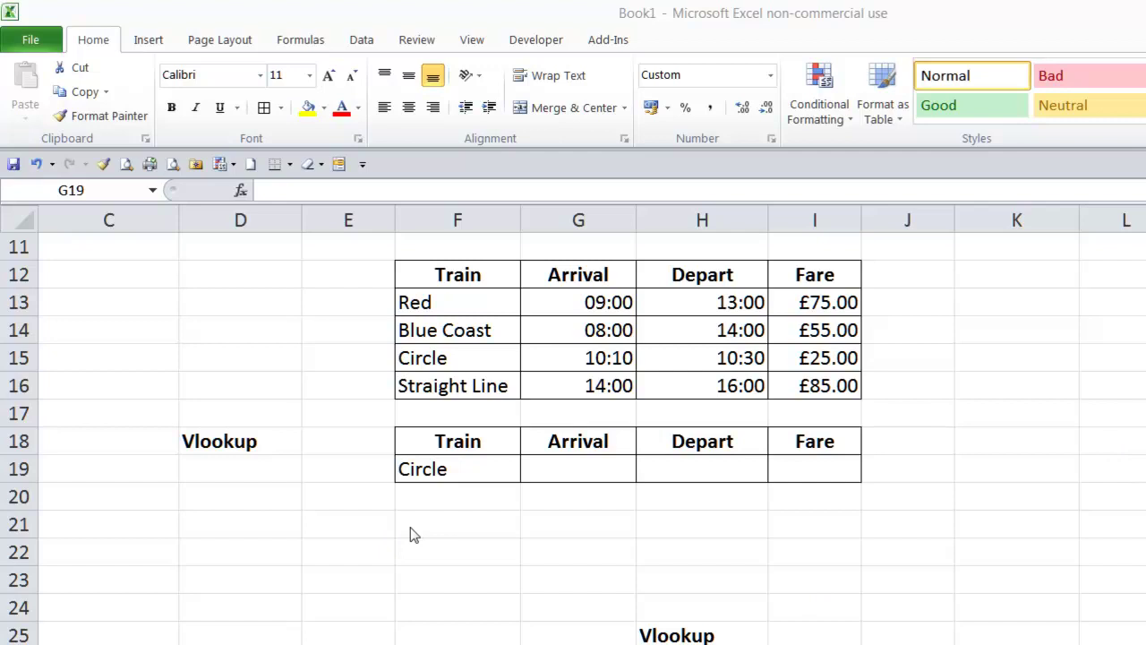
Step: Choose Blue Coast as the train in cell F19 of the lookup table
key("shift+Right")
key("shift+Right")
left_click(460, 474)
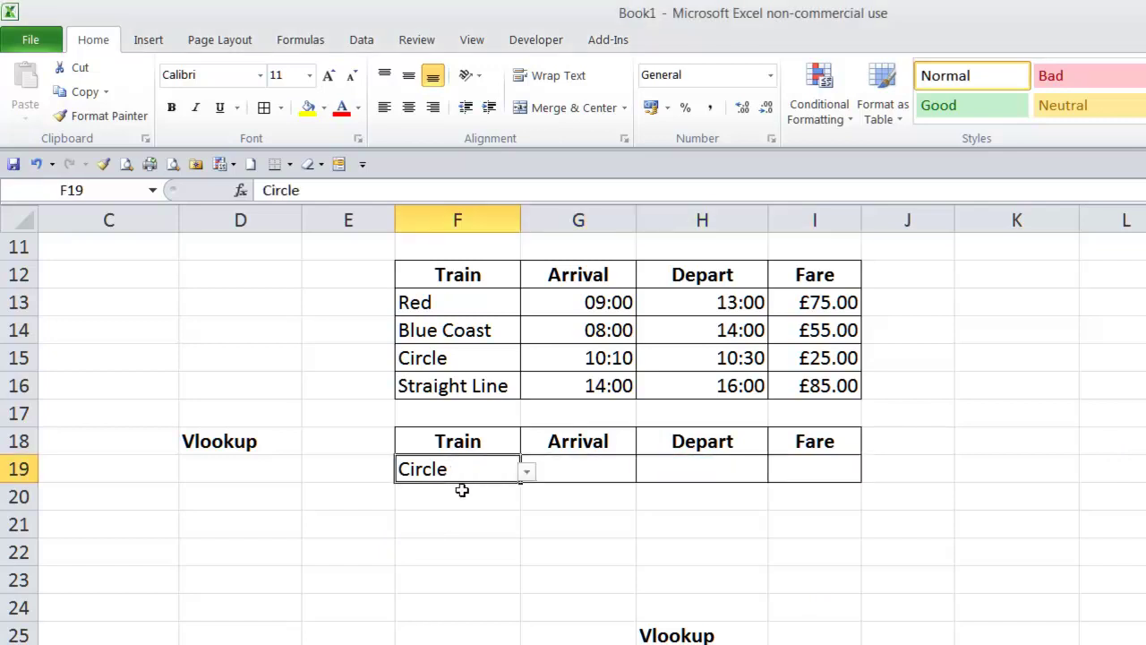
left_click(527, 474)
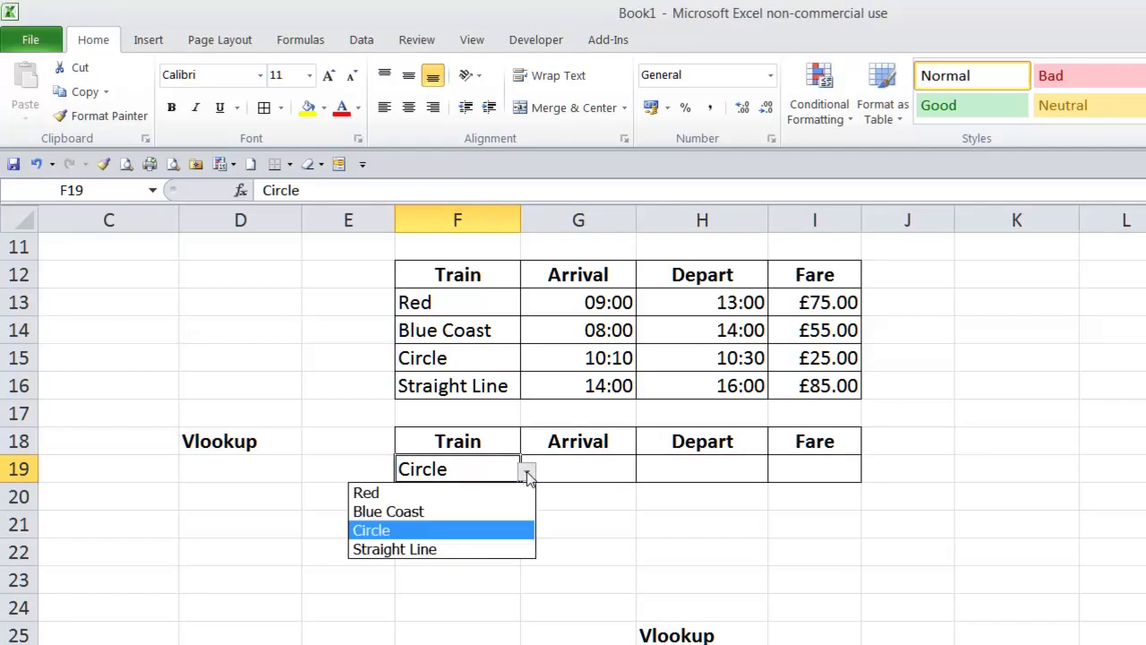
left_click(443, 514)
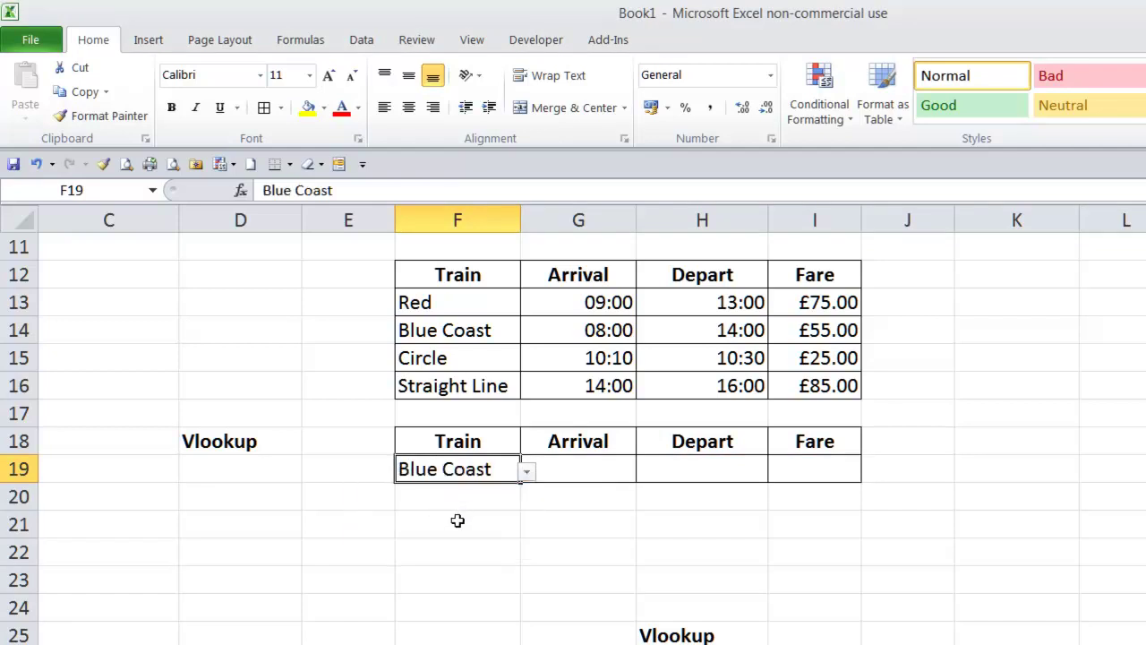
Step: Examine the train timetable in F12:I16, its Train column, and the arrival, departure and fare cells for Blue Coast
left_click_drag(452, 285, 786, 385)
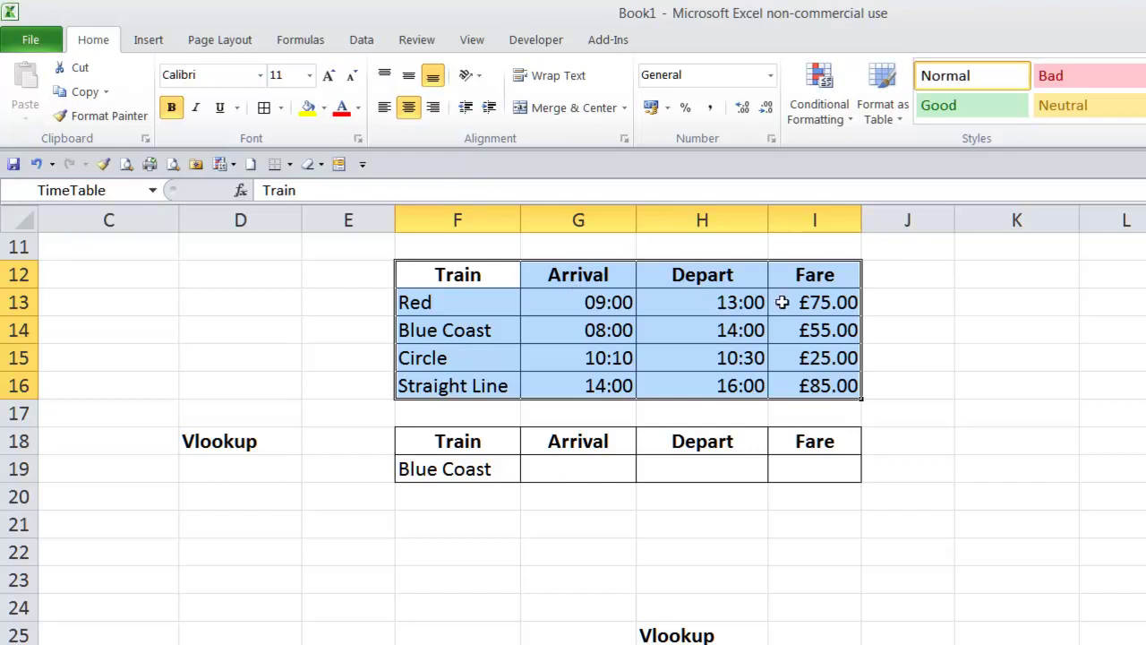
left_click(299, 518)
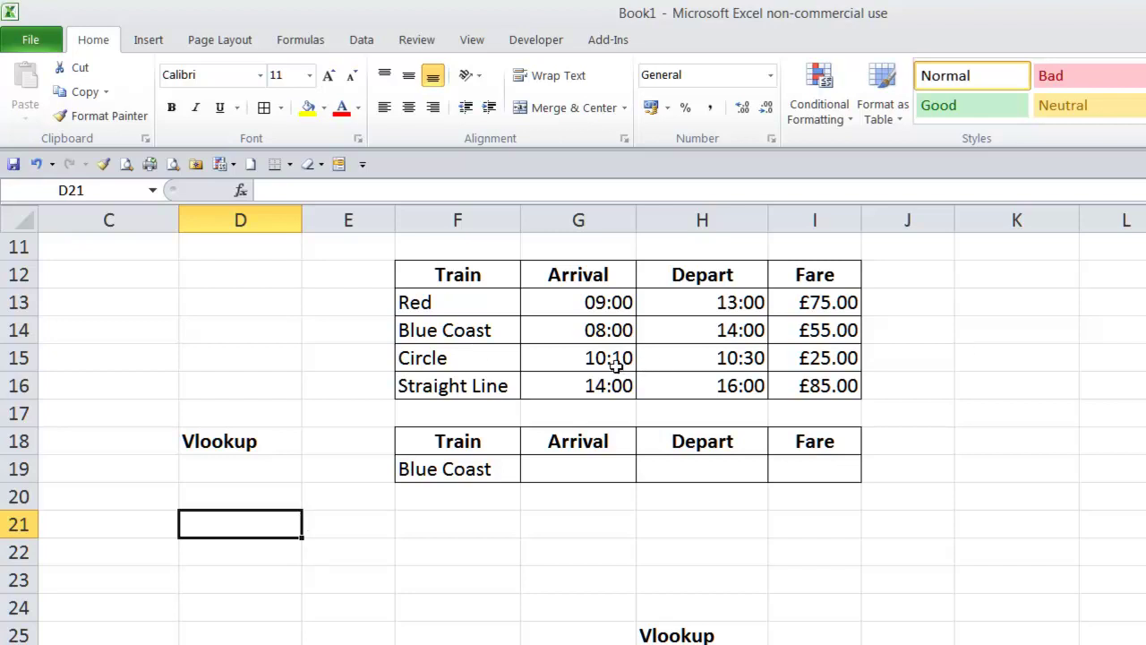
left_click(473, 469)
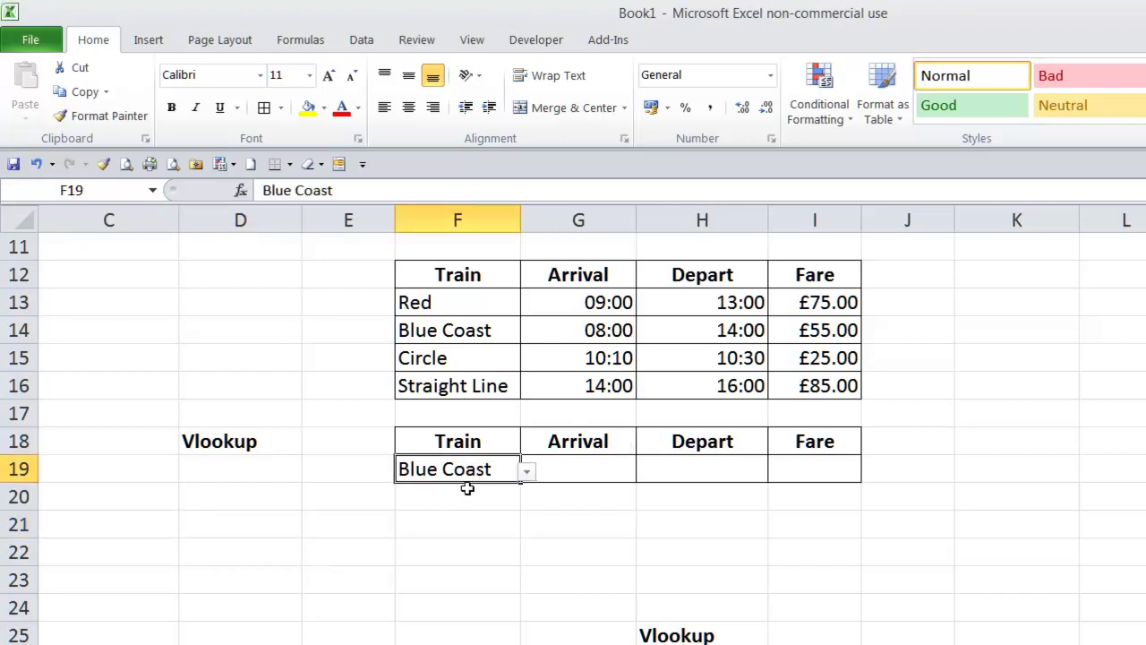
left_click_drag(460, 274, 442, 393)
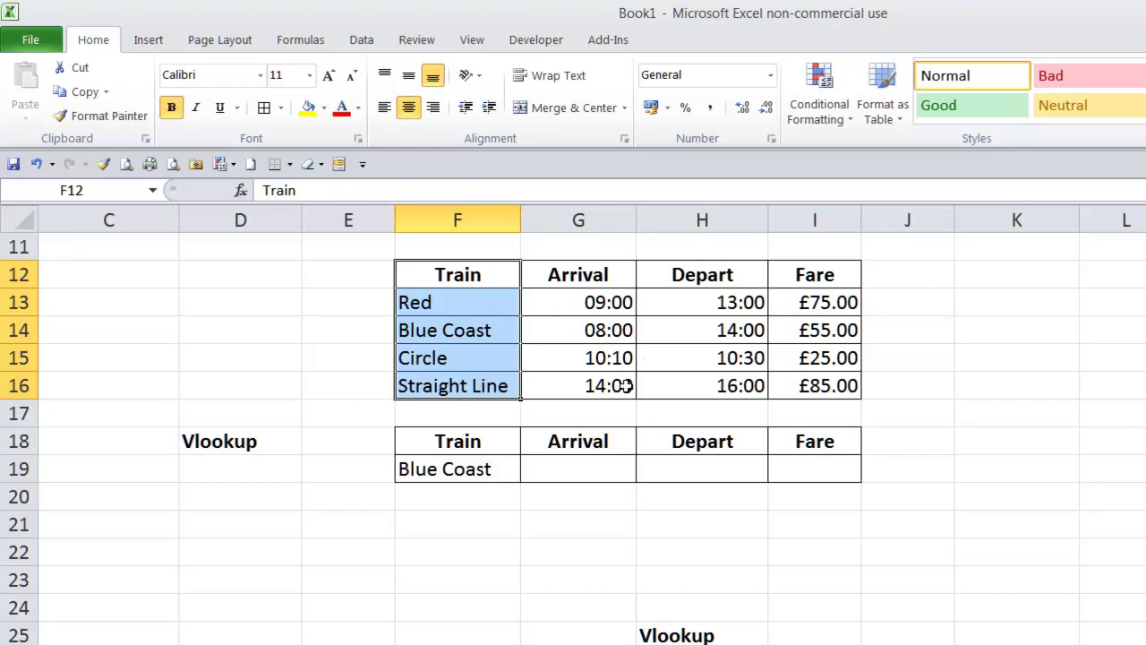
left_click(580, 469)
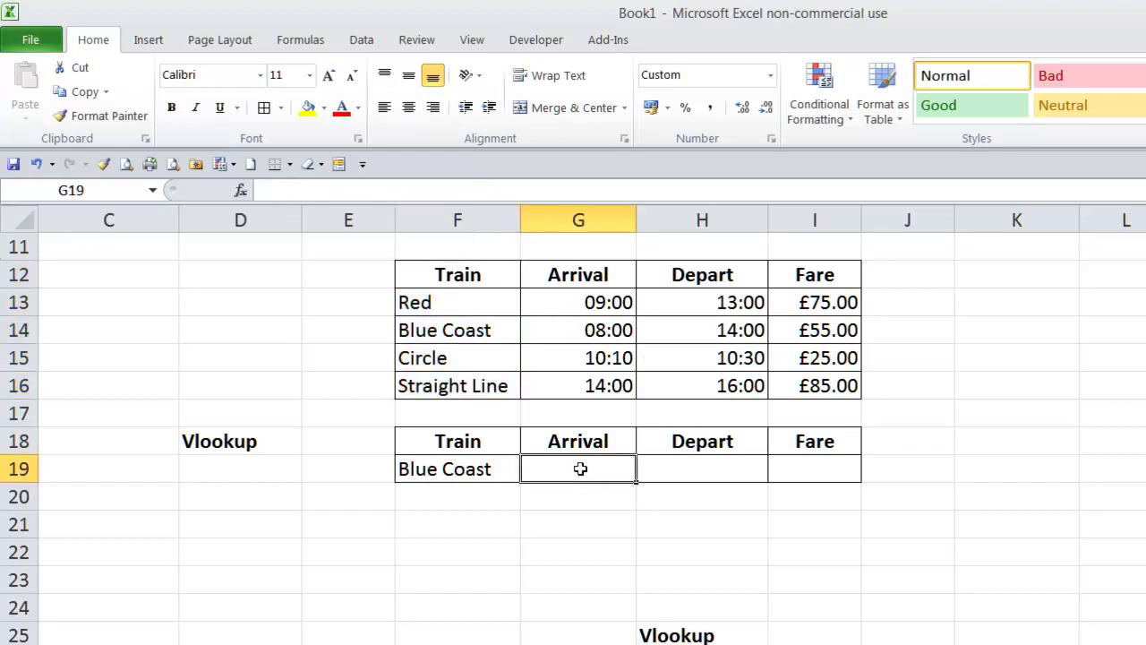
left_click(612, 335)
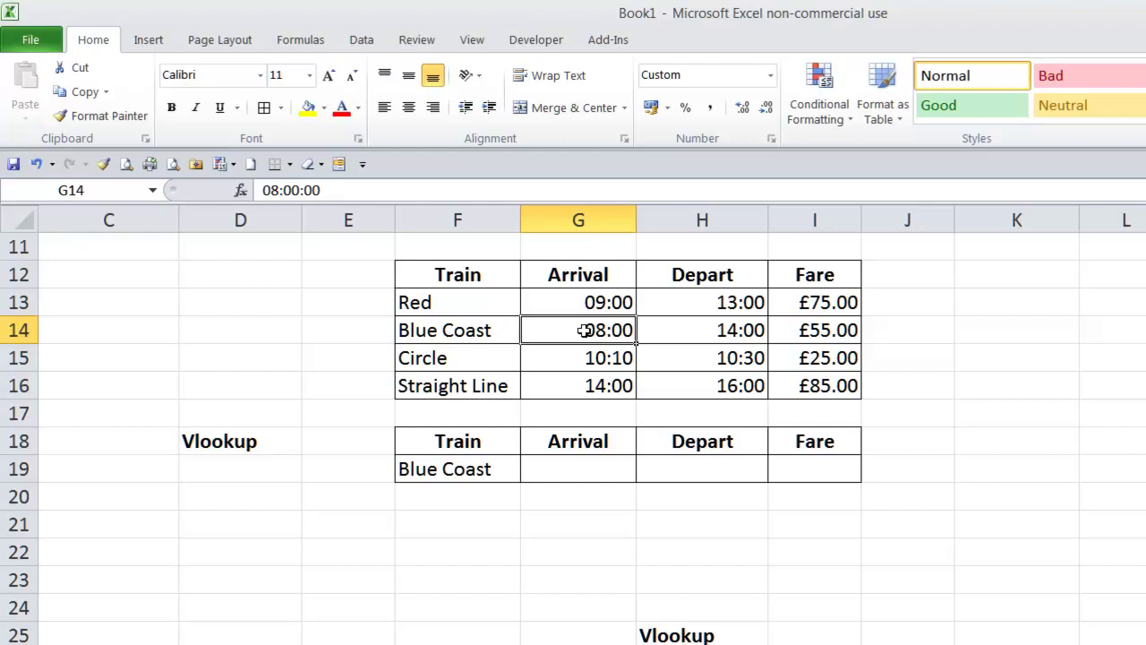
left_click(730, 329)
left_click(840, 333)
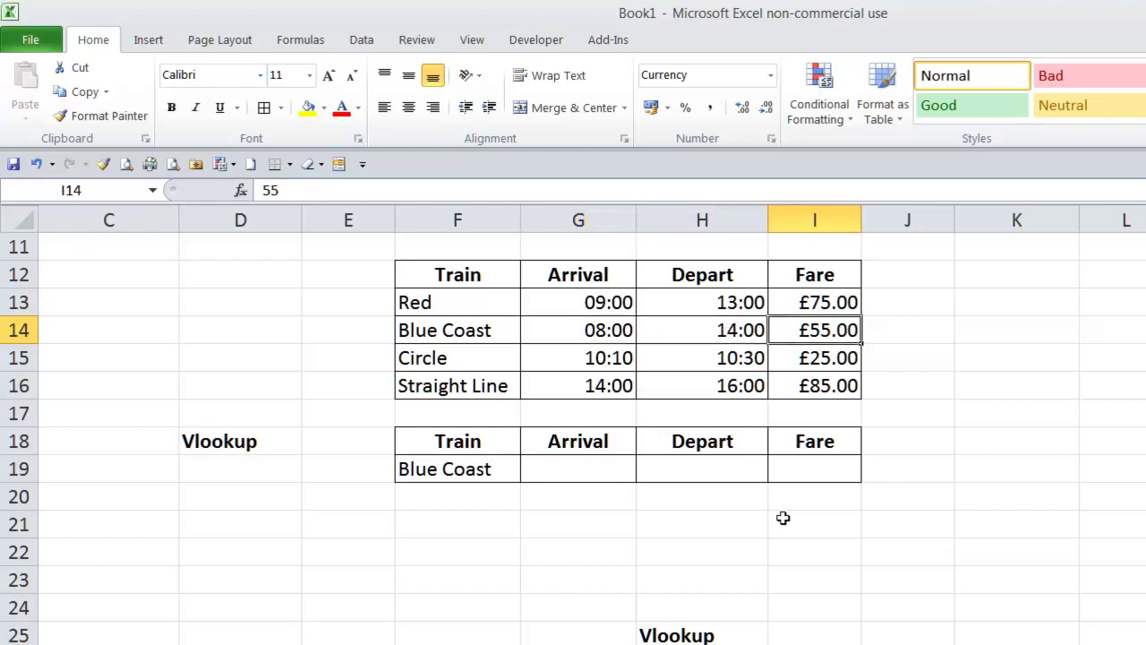
left_click(573, 469)
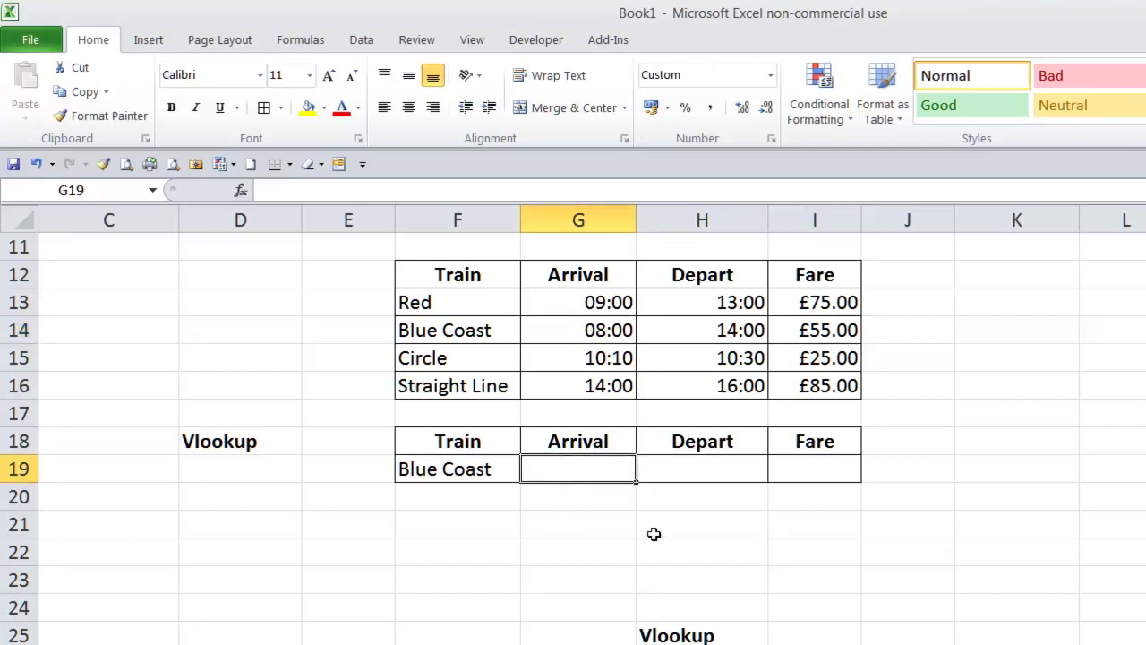
Step: Review the second Vlookup example in G26:H35, checking the ordering of its price column from first to last
scroll(644, 534, "down", 4)
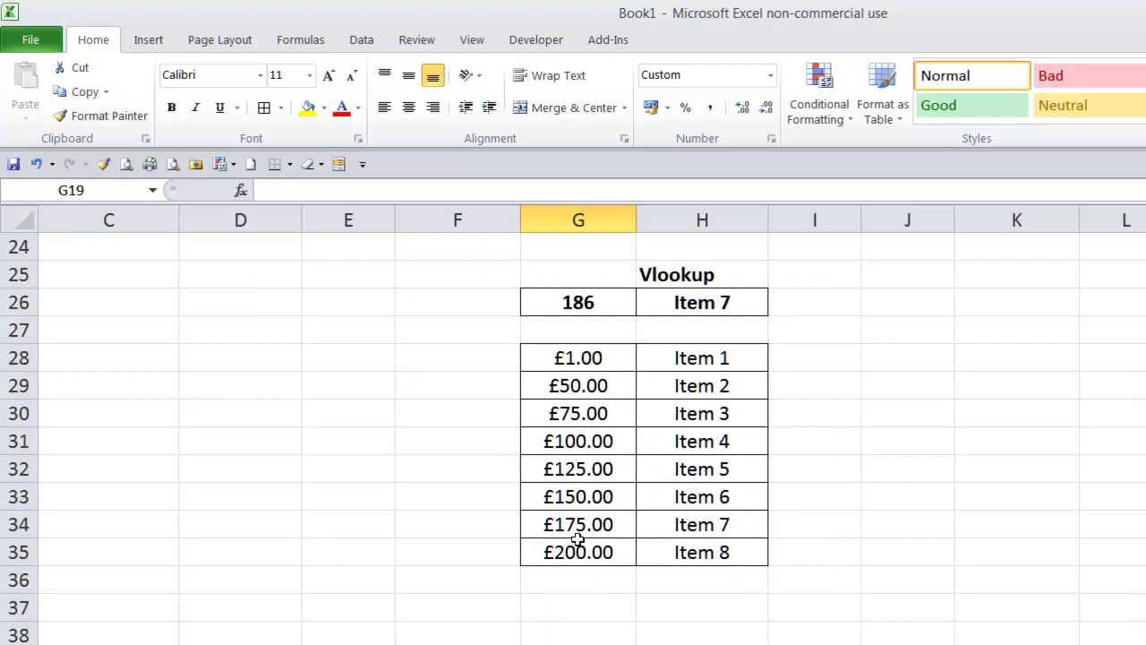
scroll(528, 638, "up", 1)
scroll(518, 635, "down", 1)
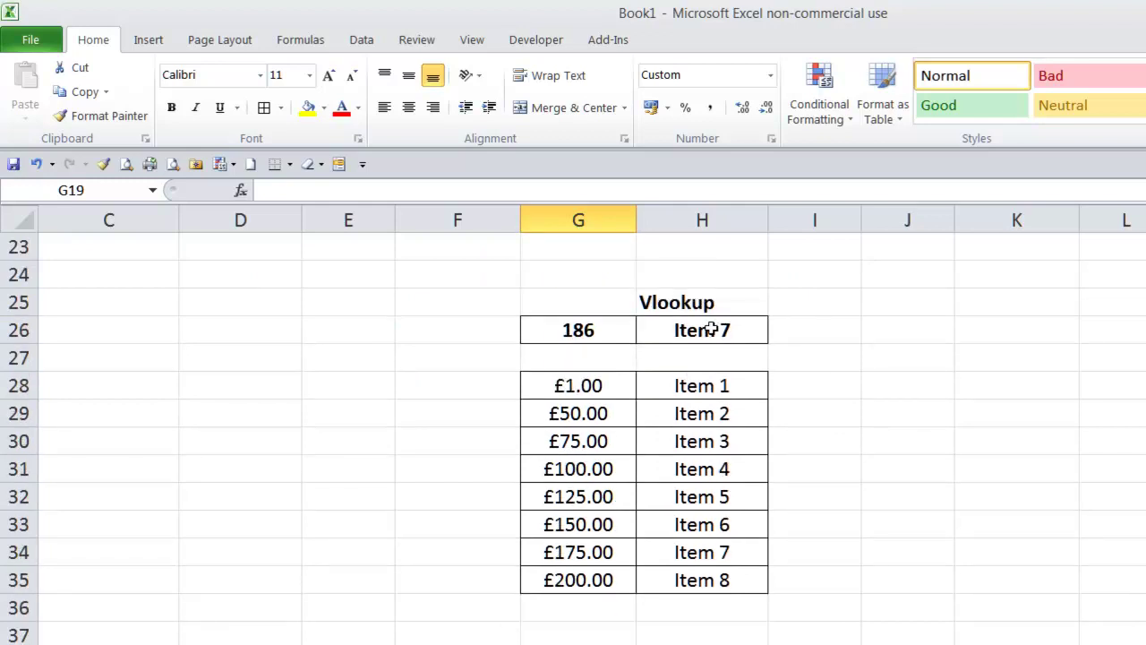
scroll(920, 501, "up", 2)
scroll(920, 501, "up", 4)
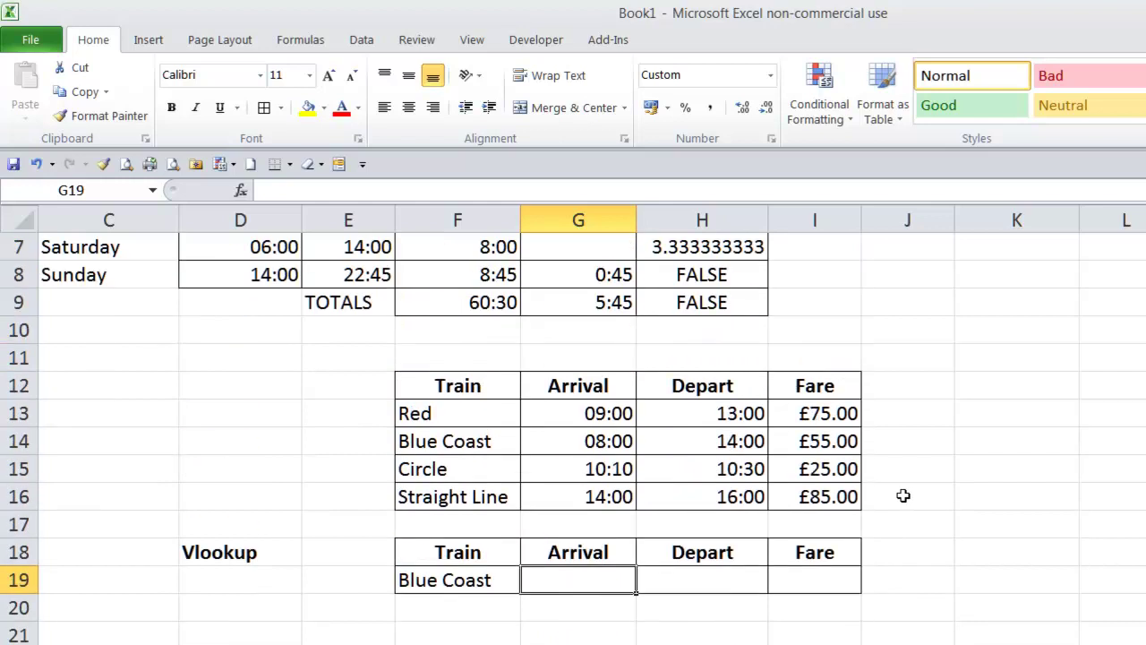
scroll(1015, 521, "up", 1)
scroll(1011, 512, "down", 2)
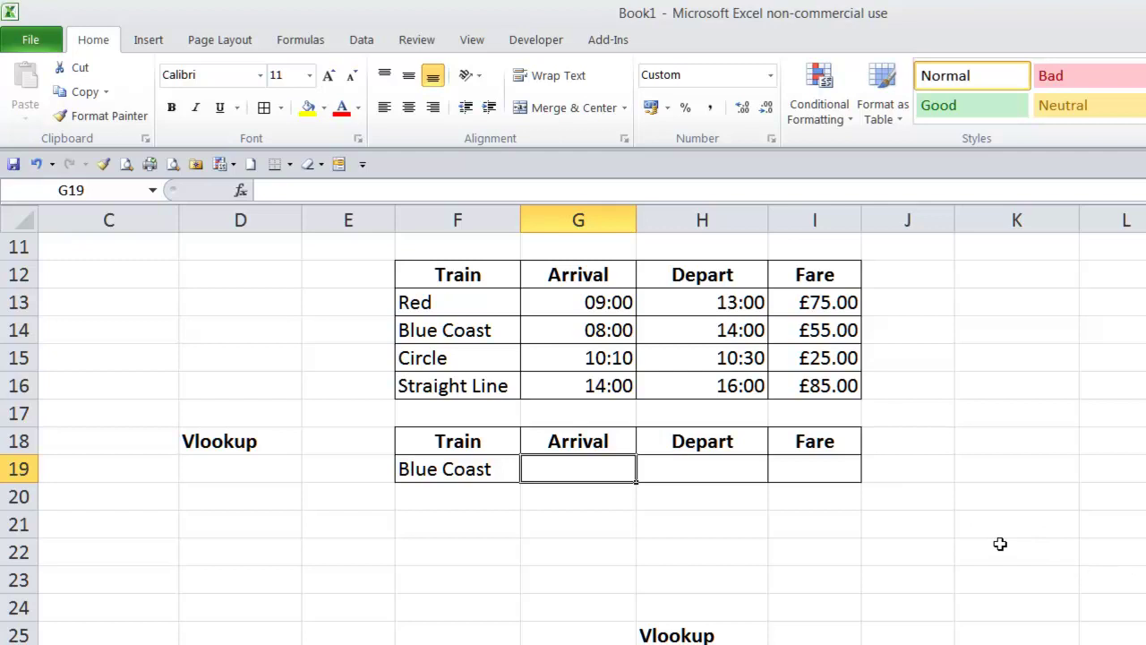
scroll(815, 565, "down", 2)
scroll(810, 557, "down", 3)
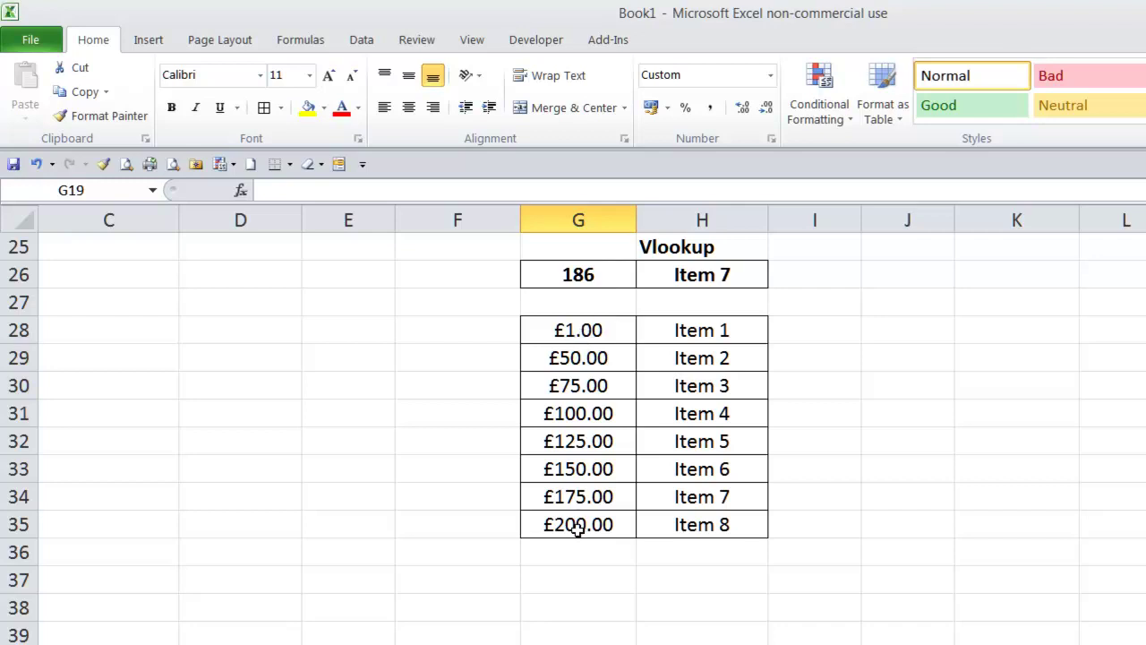
left_click(586, 331)
left_click(584, 529)
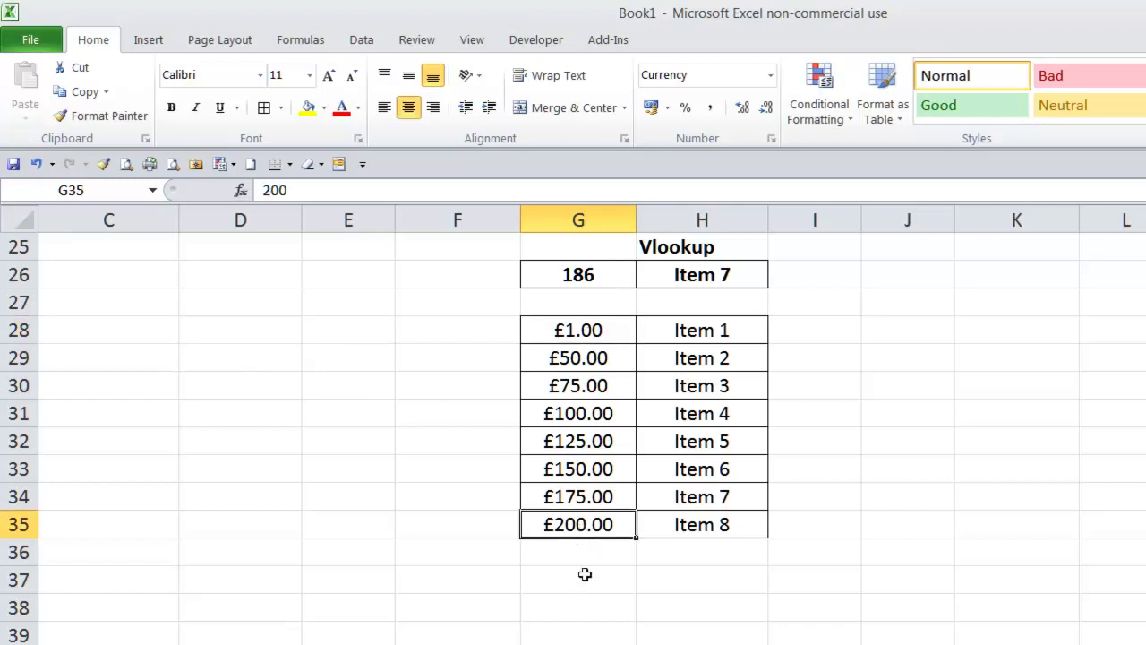
scroll(572, 573, "up", 5)
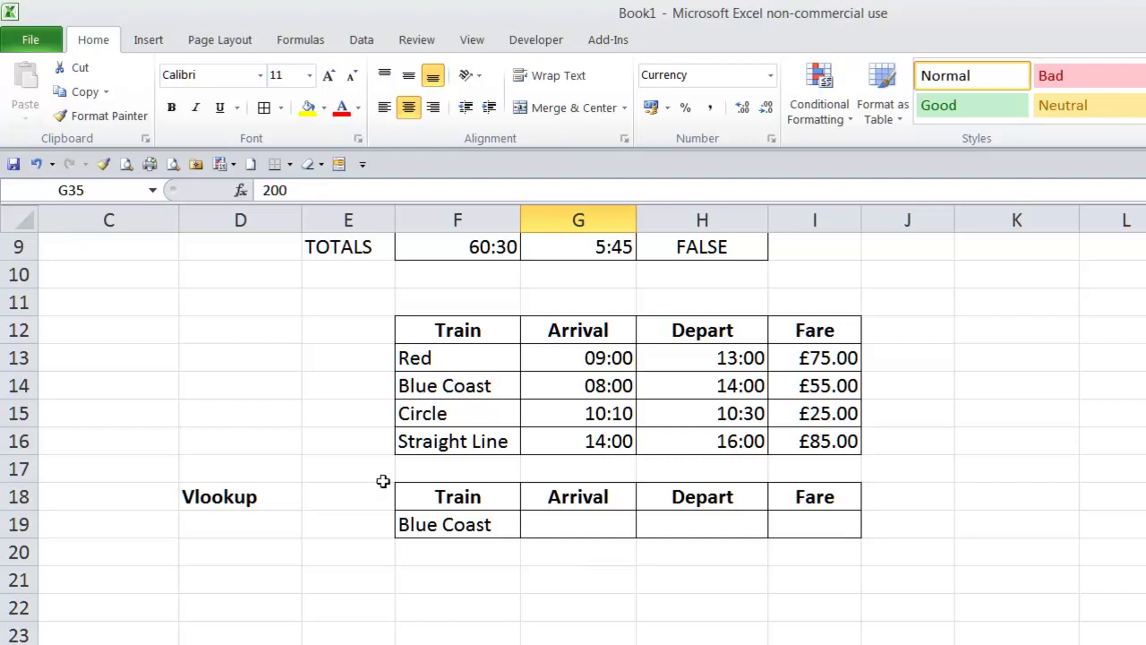
left_click(573, 526)
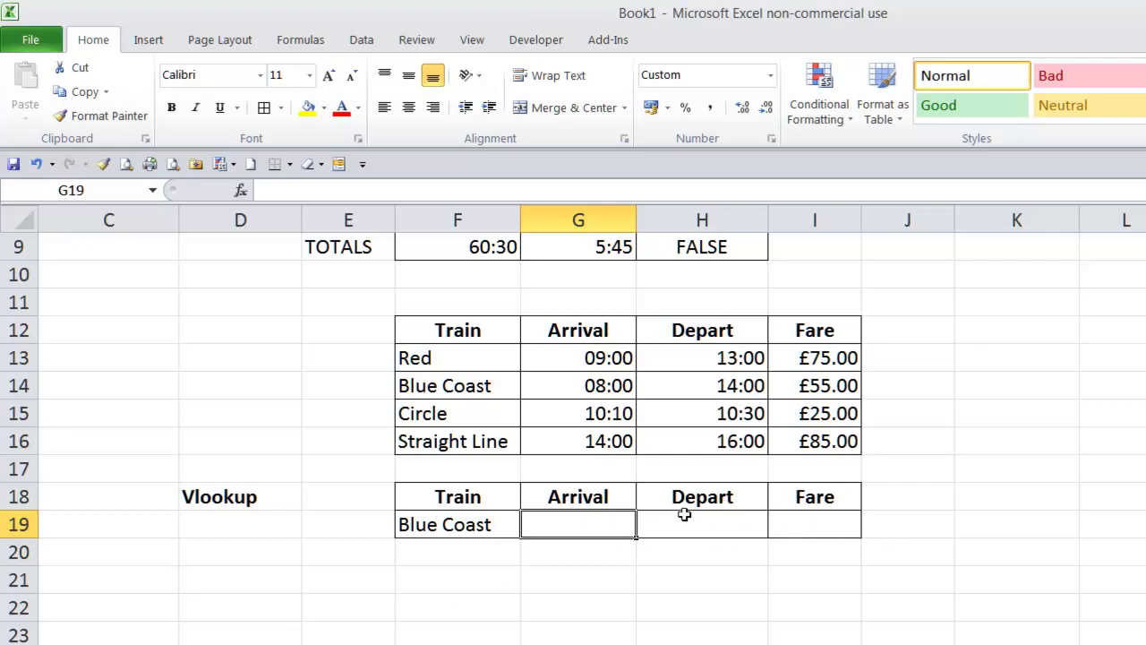
scroll(673, 593, "down", 1)
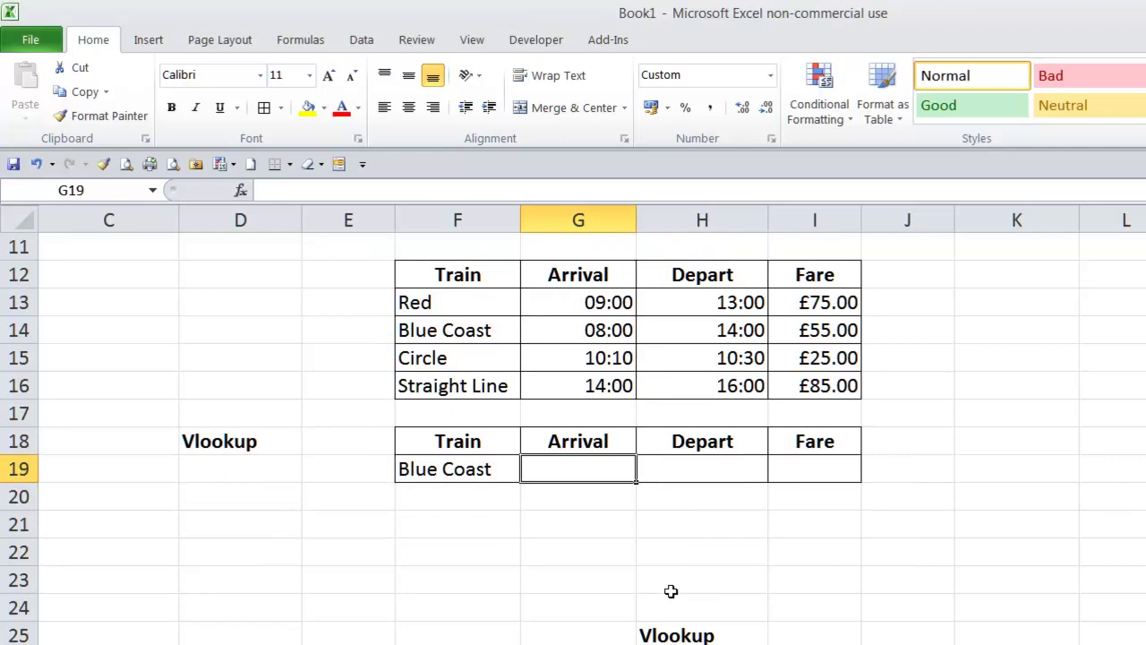
type("=vlook")
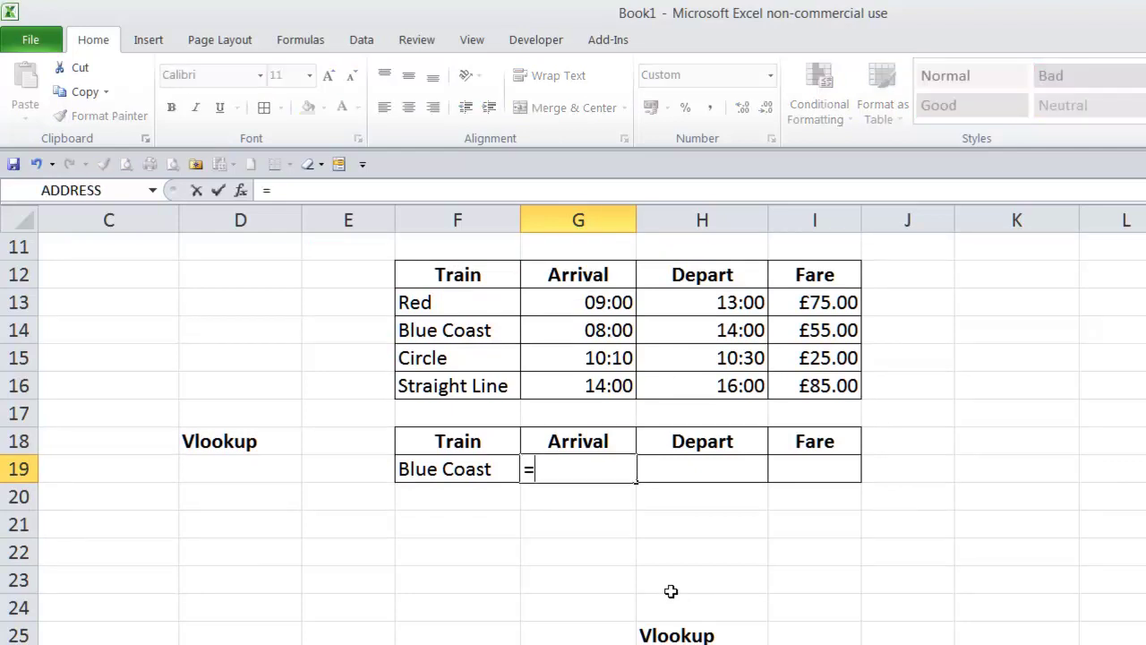
key("Tab")
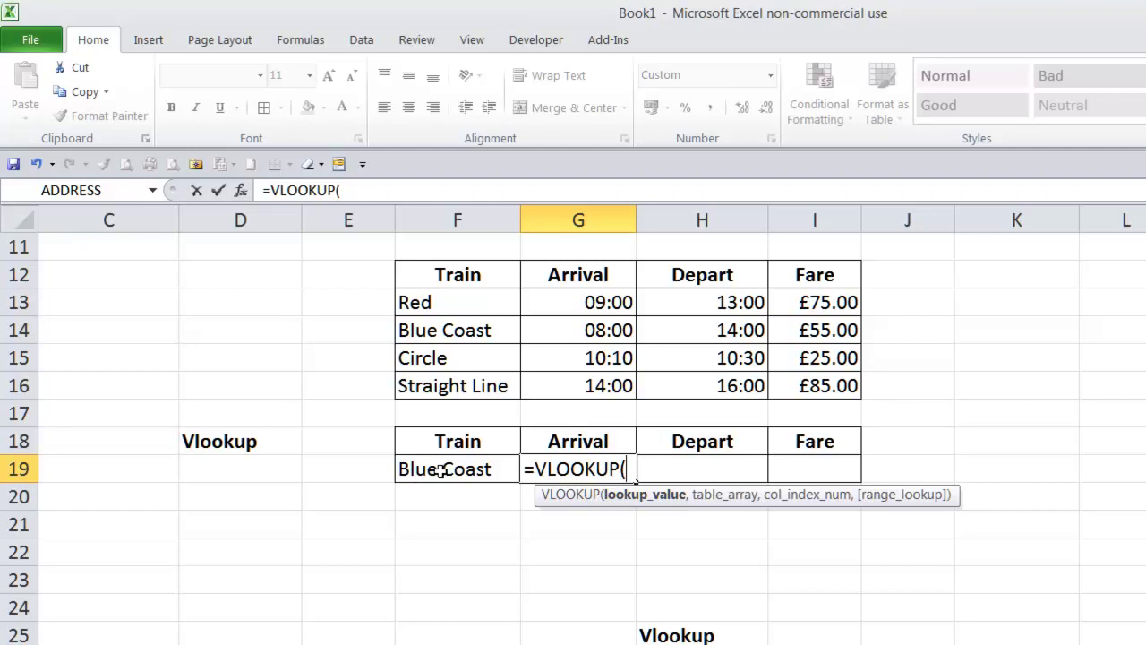
key("Escape")
left_click(478, 468)
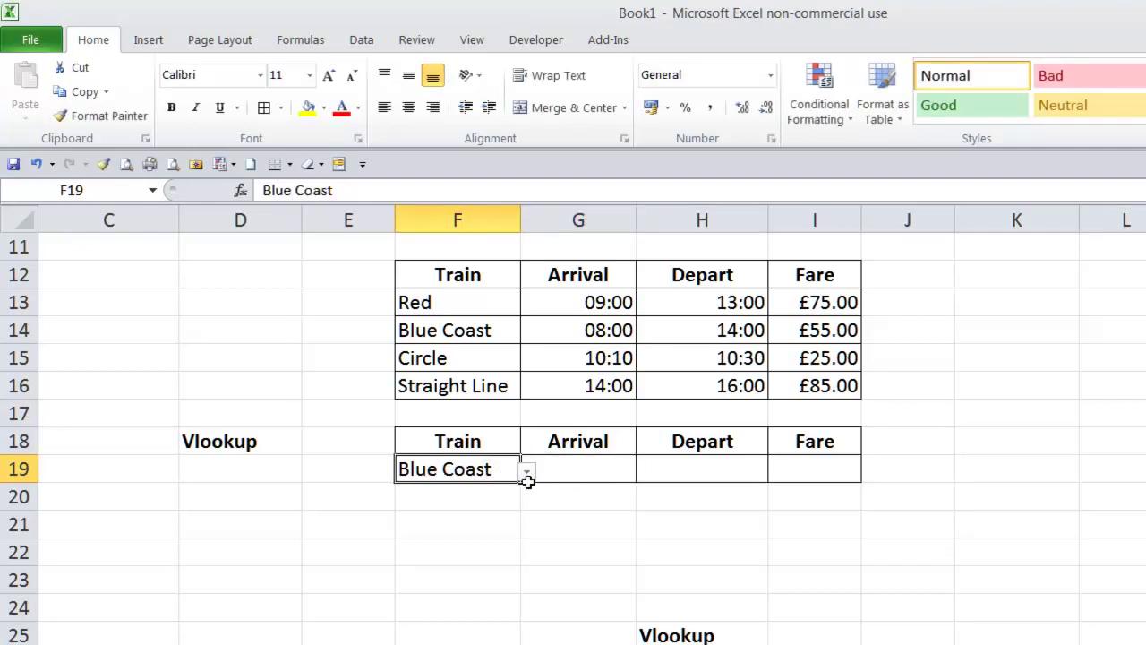
left_click(527, 479)
left_click(510, 478)
left_click(527, 473)
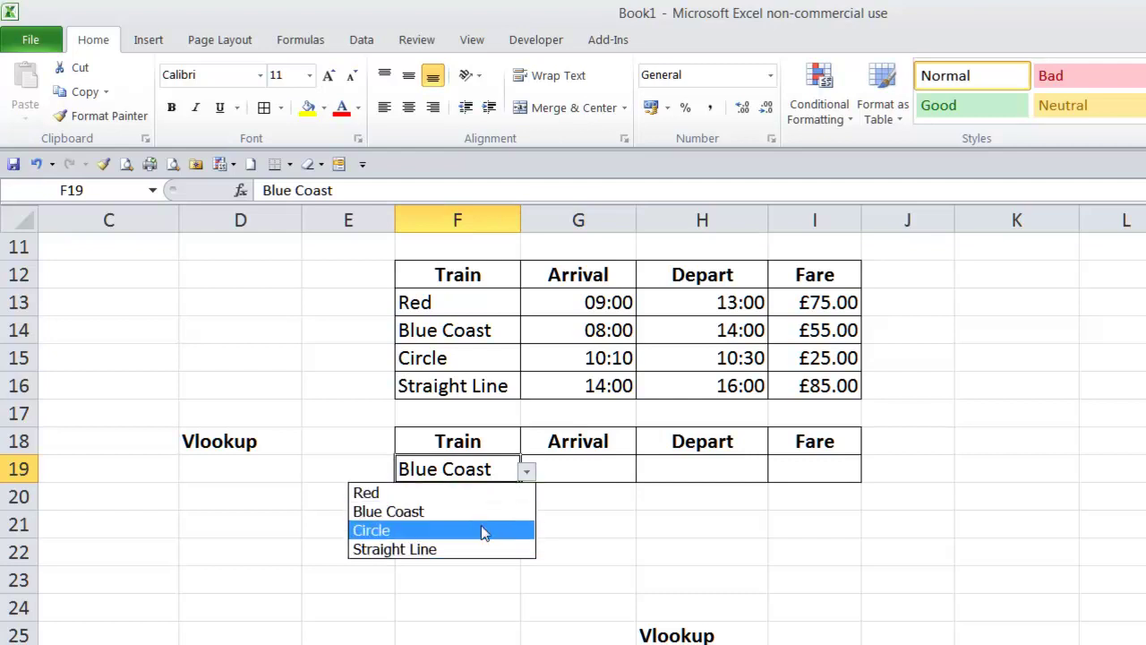
left_click(484, 467)
Step: Begin a VLOOKUP formula in Arrival cell G19 with F19 as the lookup value and the named range TimeTable as the table array
left_click(602, 469)
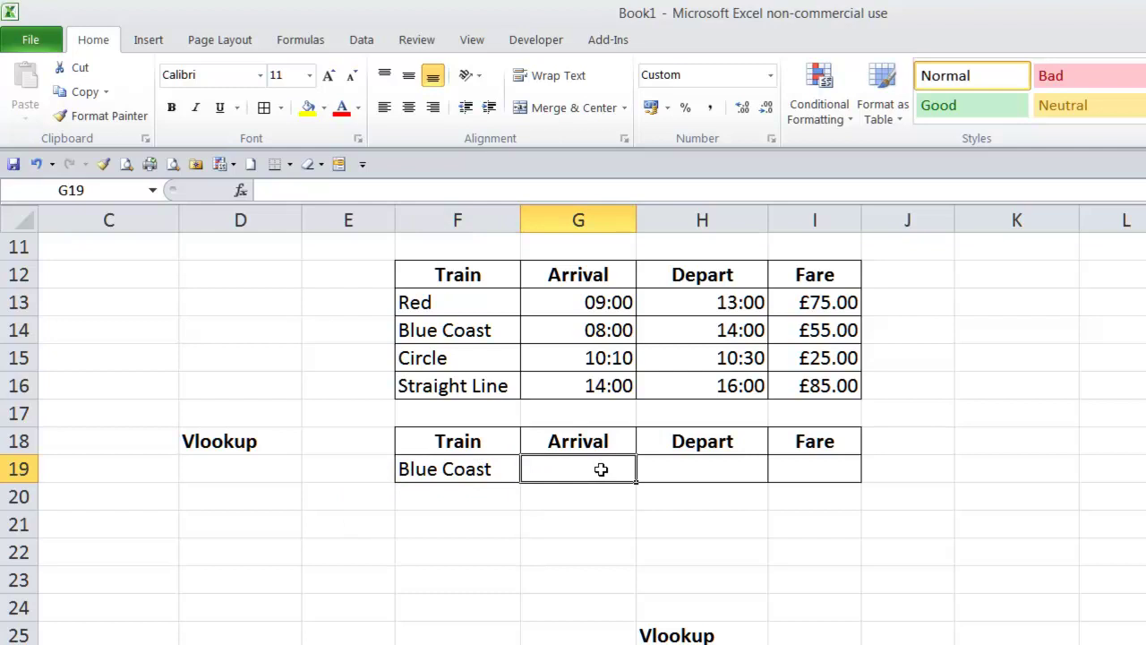
type("=vlooku")
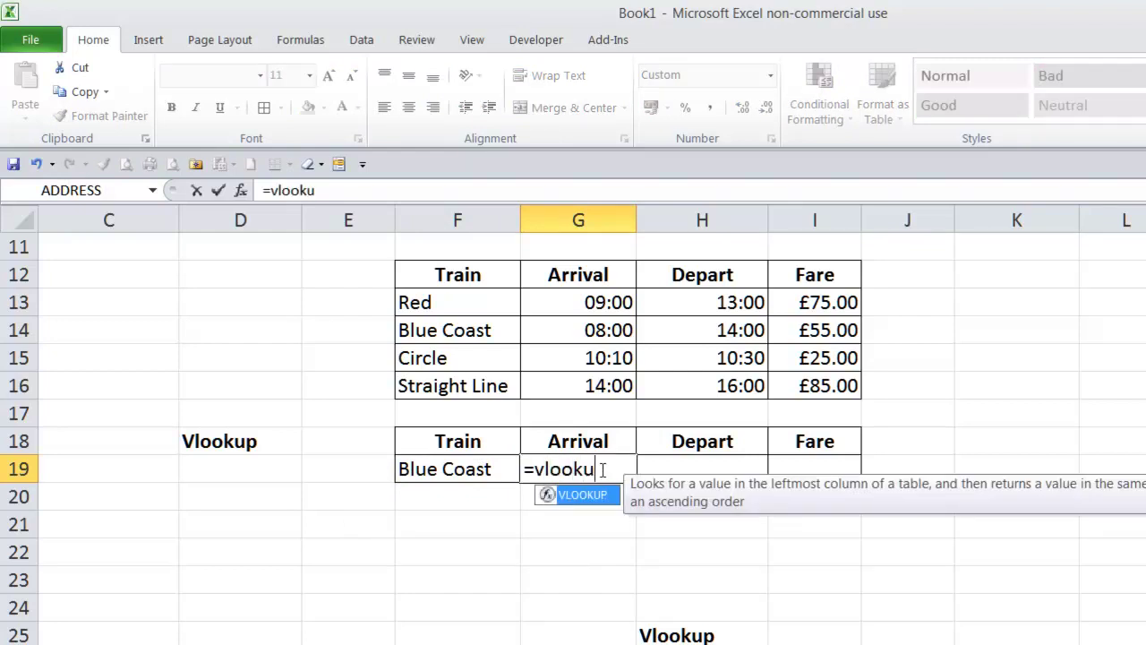
key("Tab")
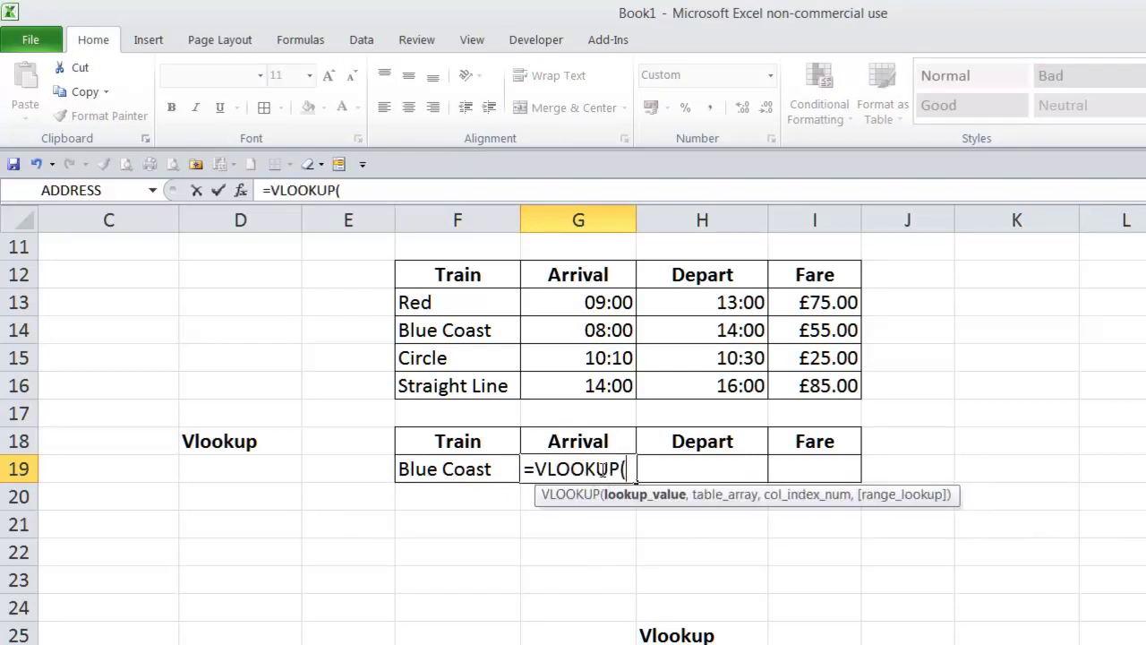
left_click(450, 468)
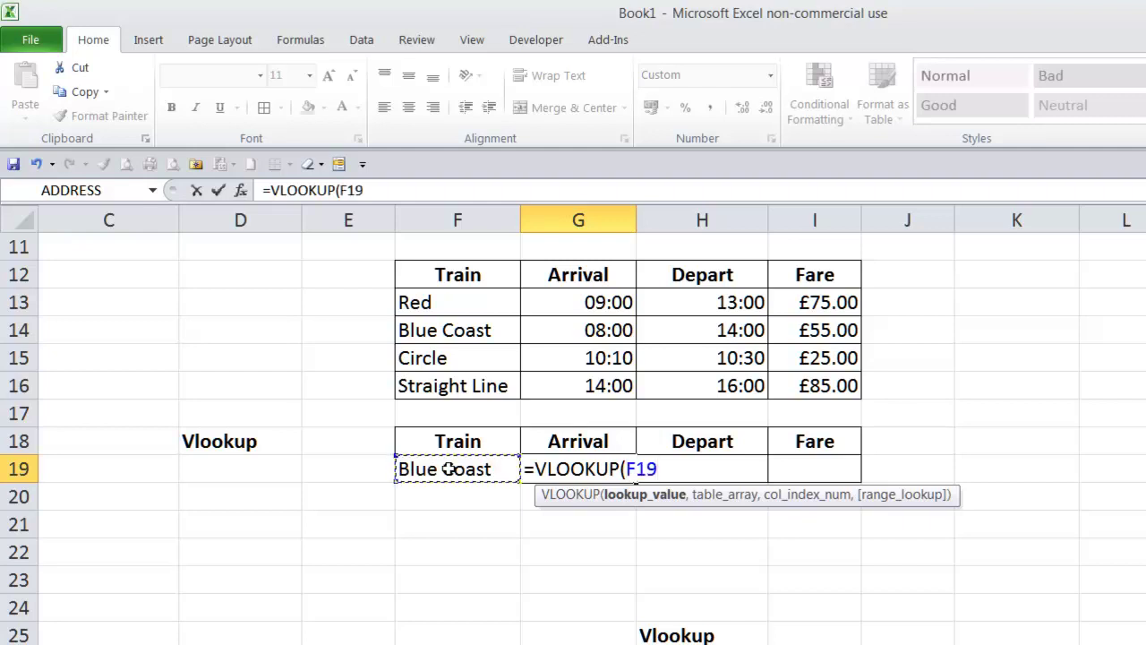
type(",")
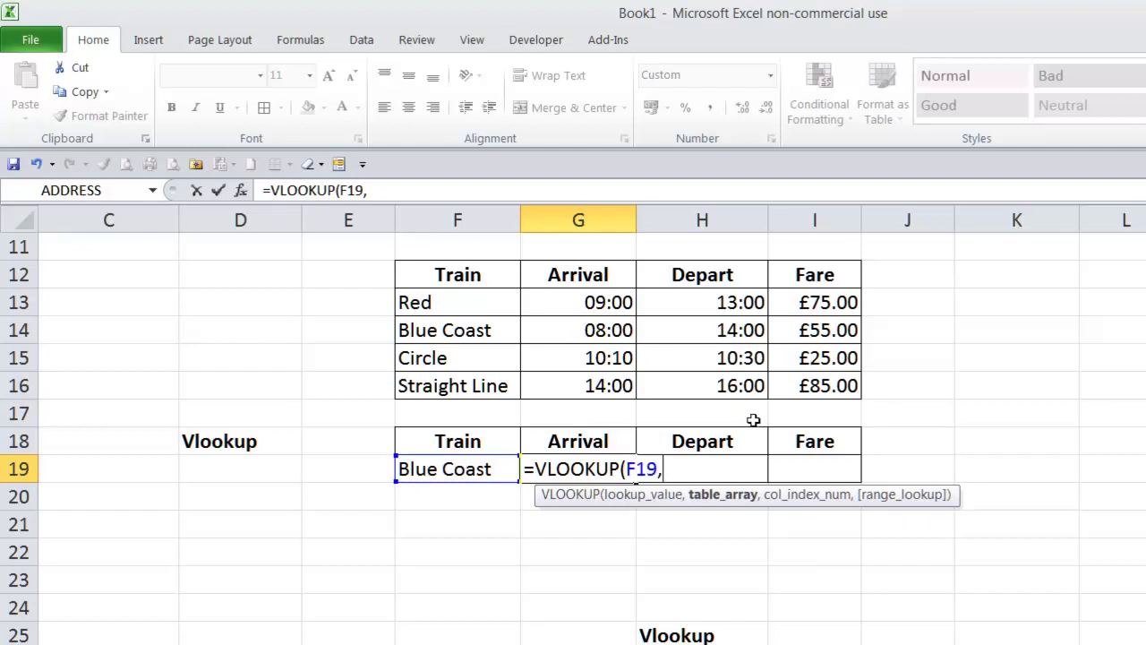
key("F3")
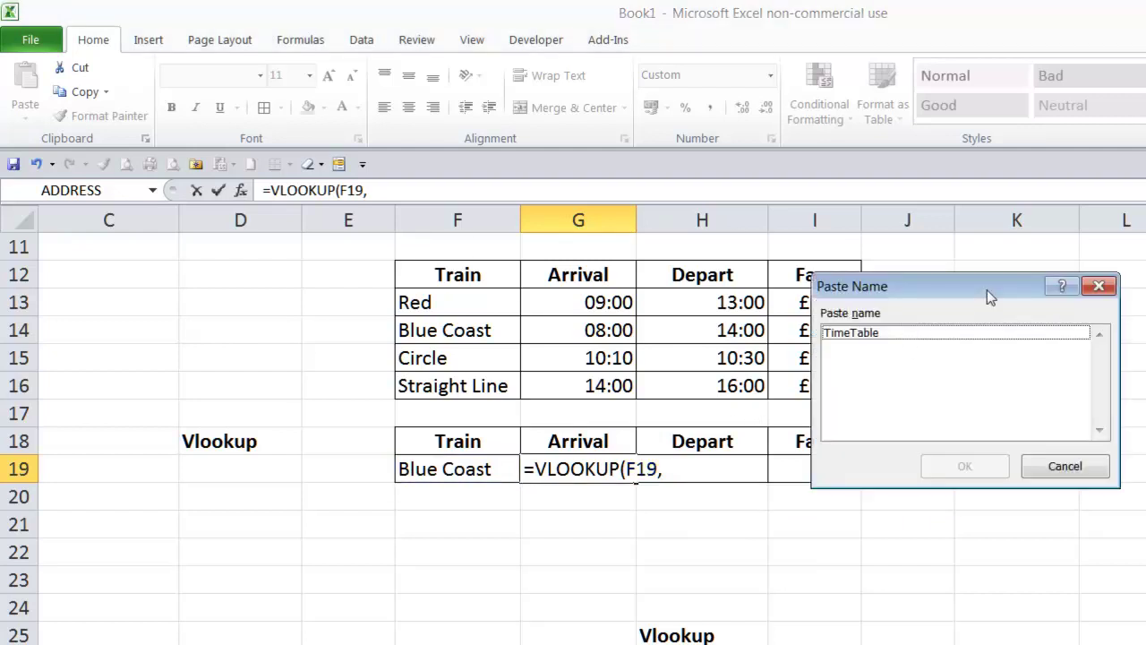
left_click(863, 341)
left_click(966, 467)
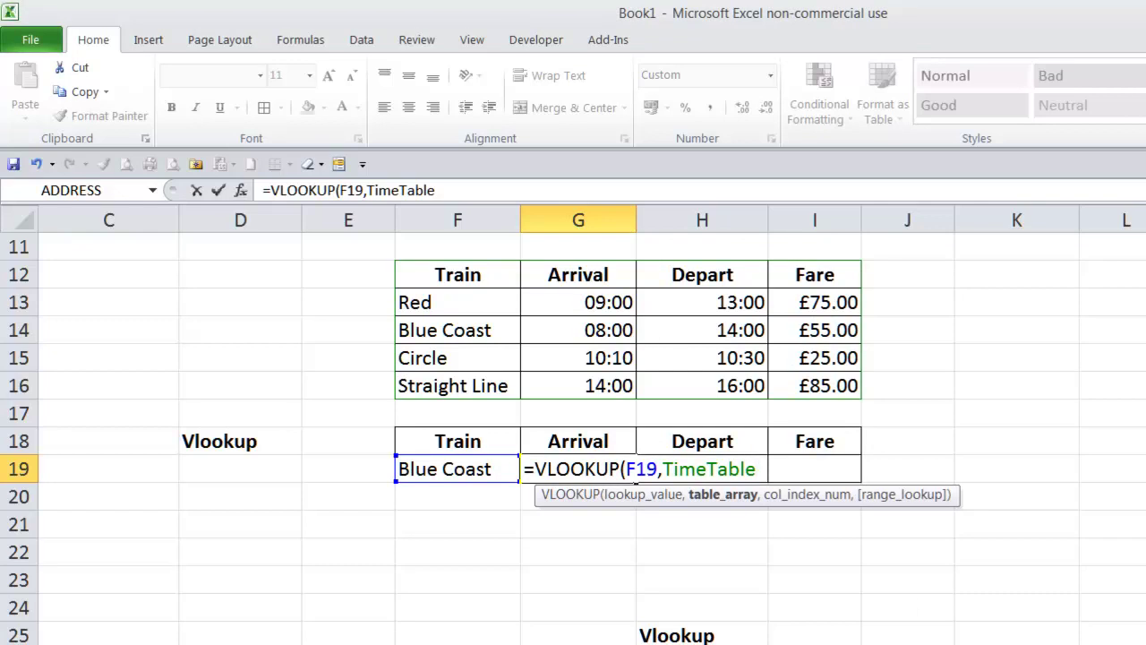
type(",")
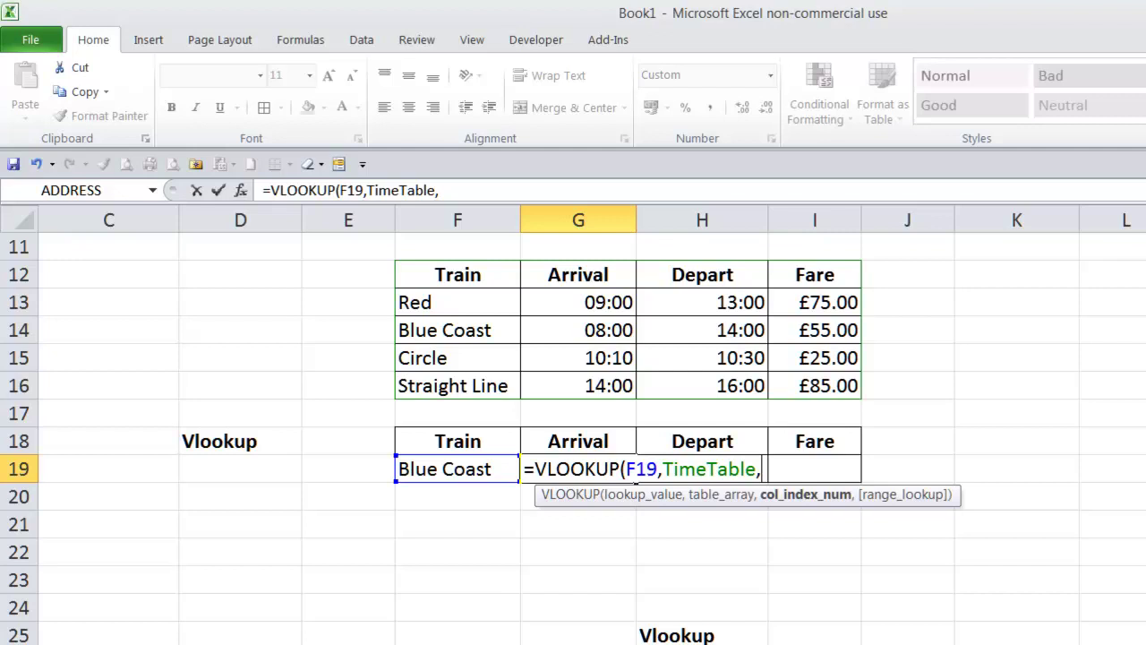
Step: Complete the VLOOKUP formula in G19 with column index 1 and an exact match (0)
type("1,")
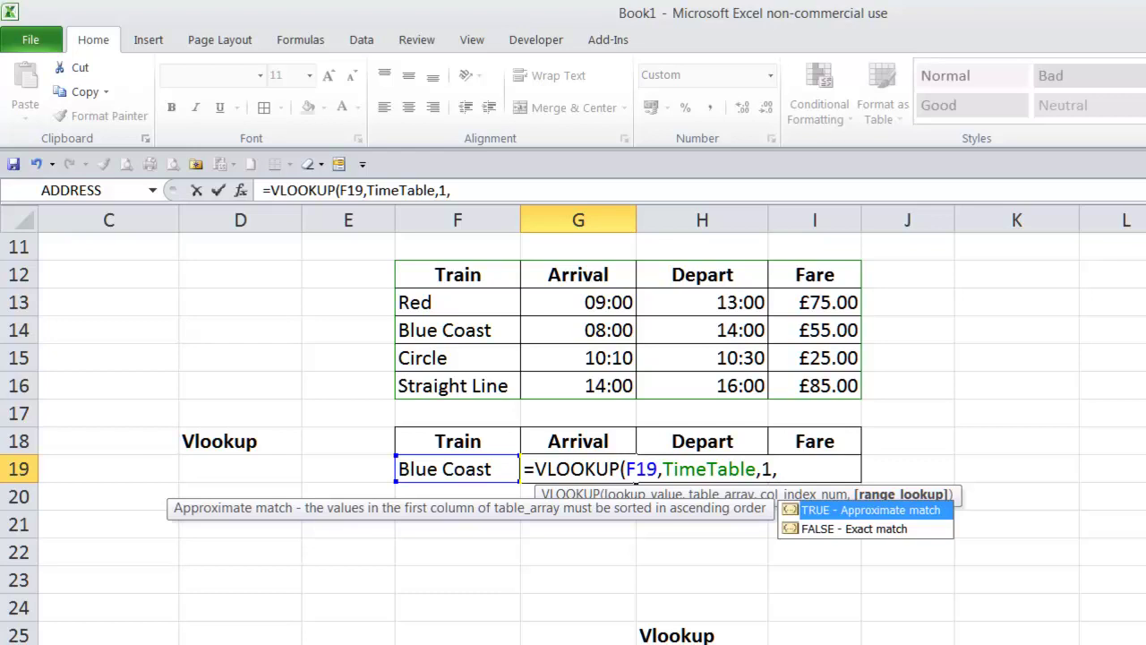
key("Down")
key("Up")
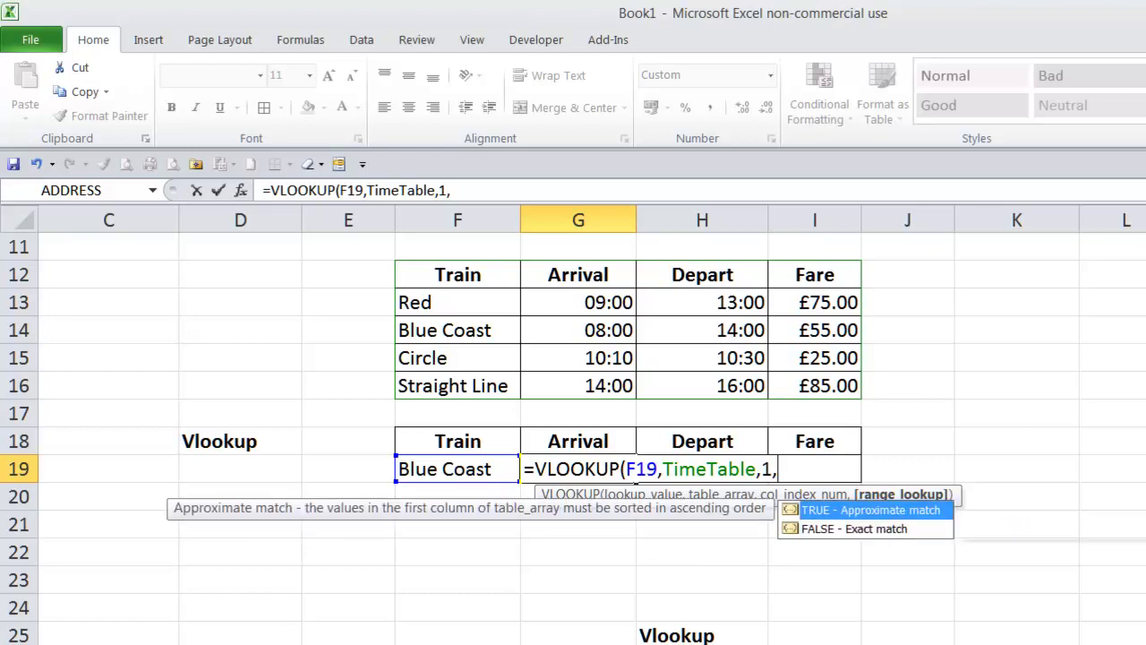
key("Down")
key("Up")
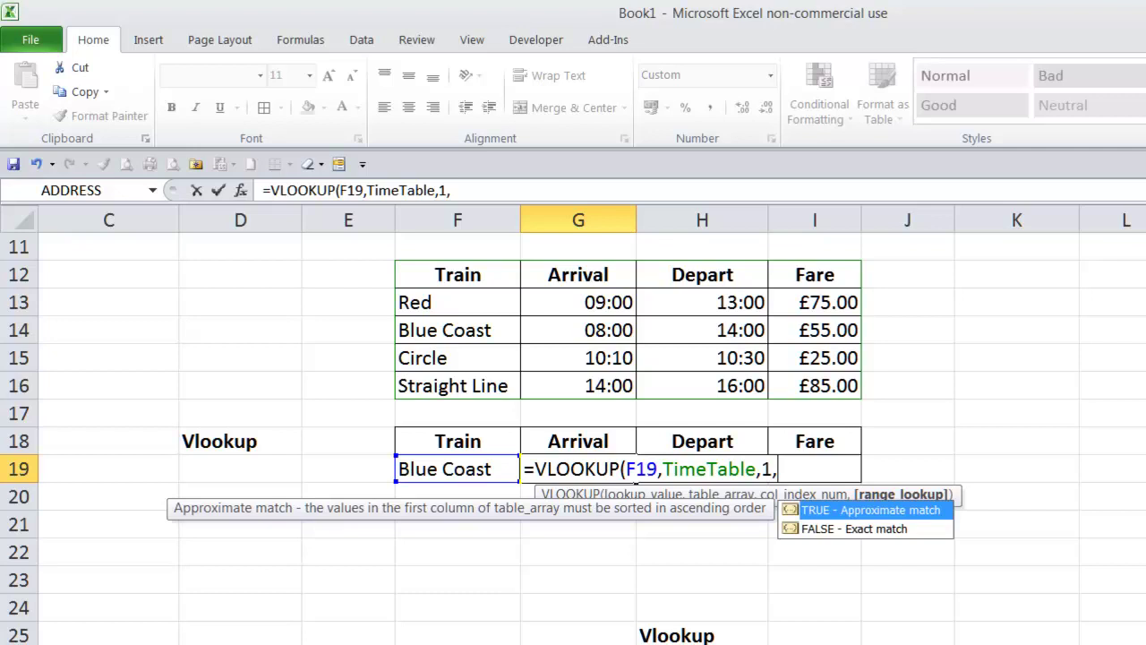
key("Down")
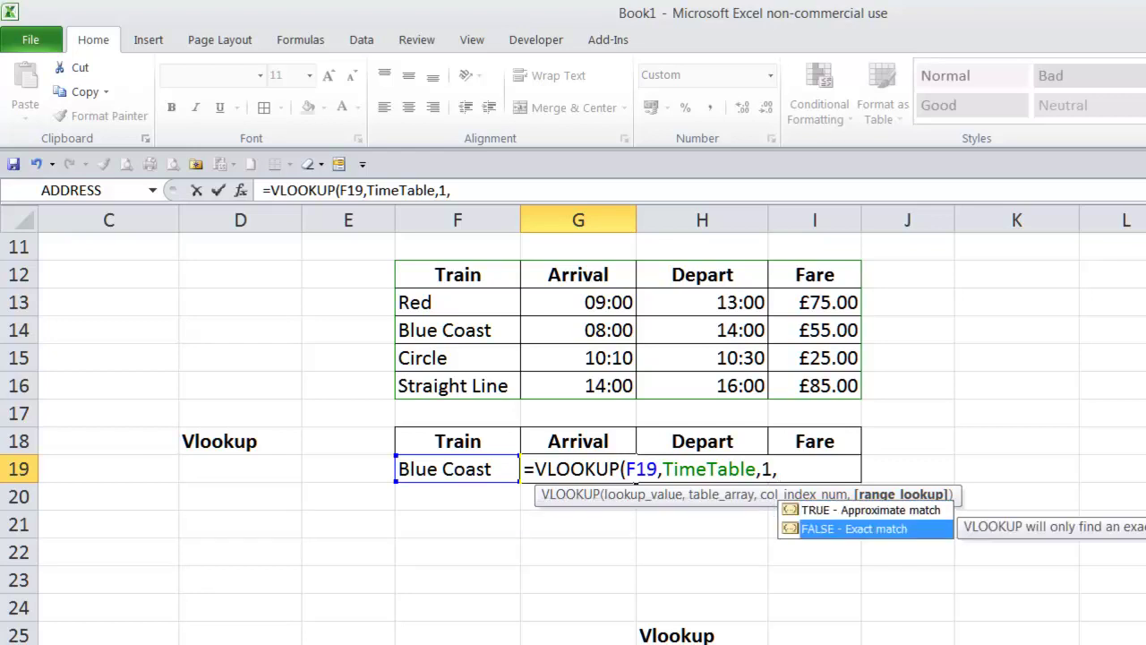
type("0")
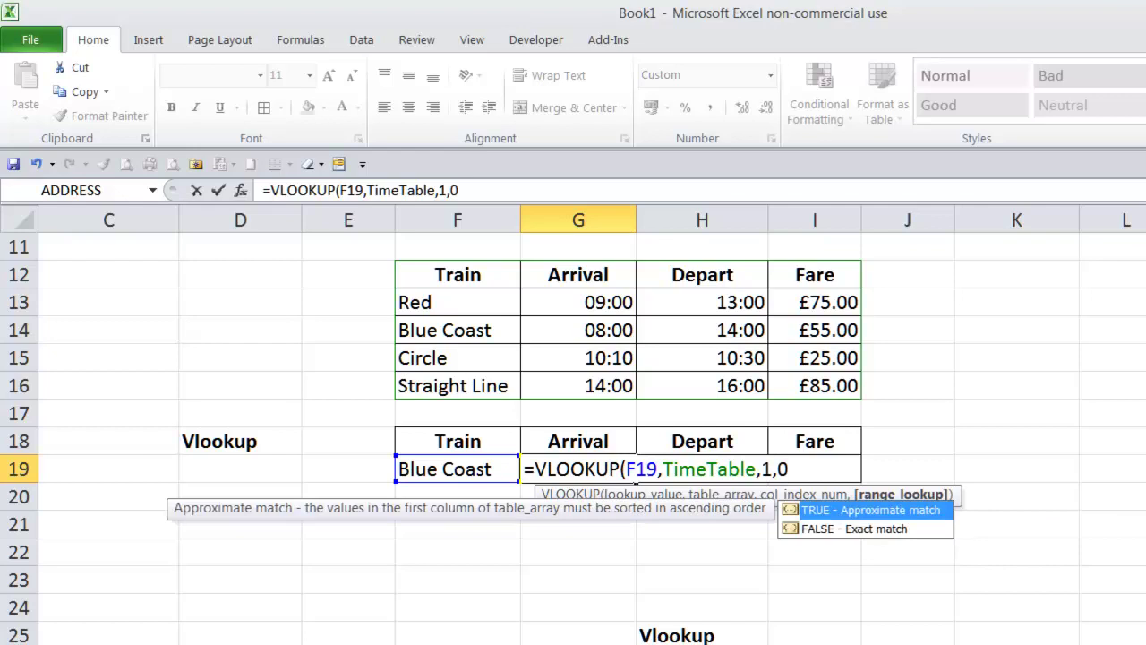
type(")")
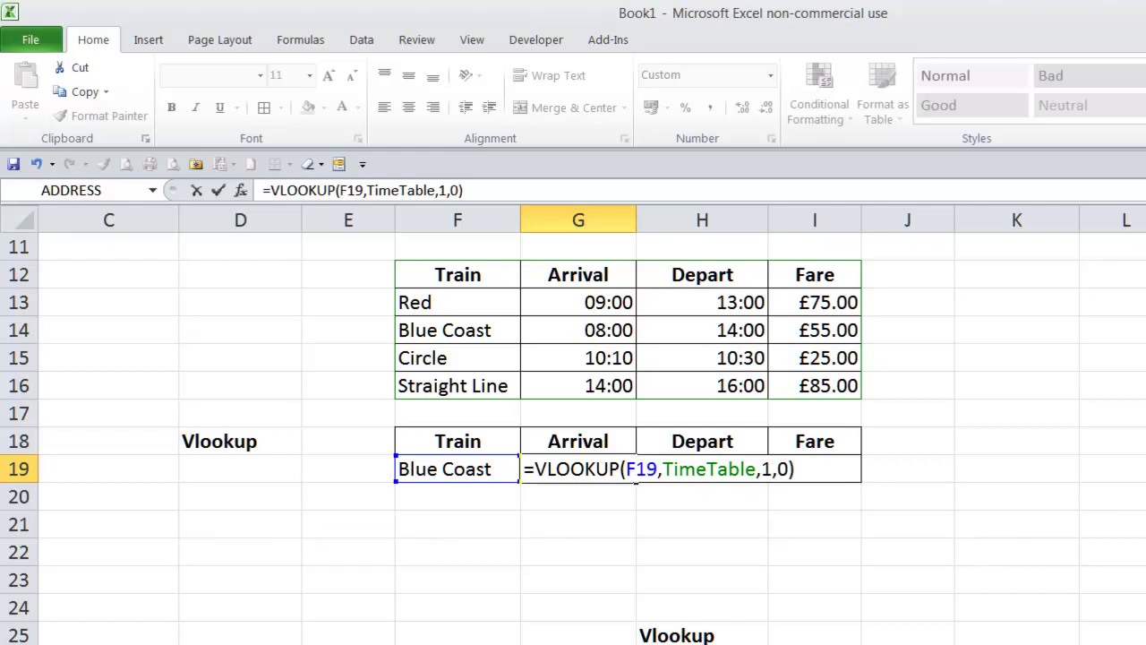
key("Return")
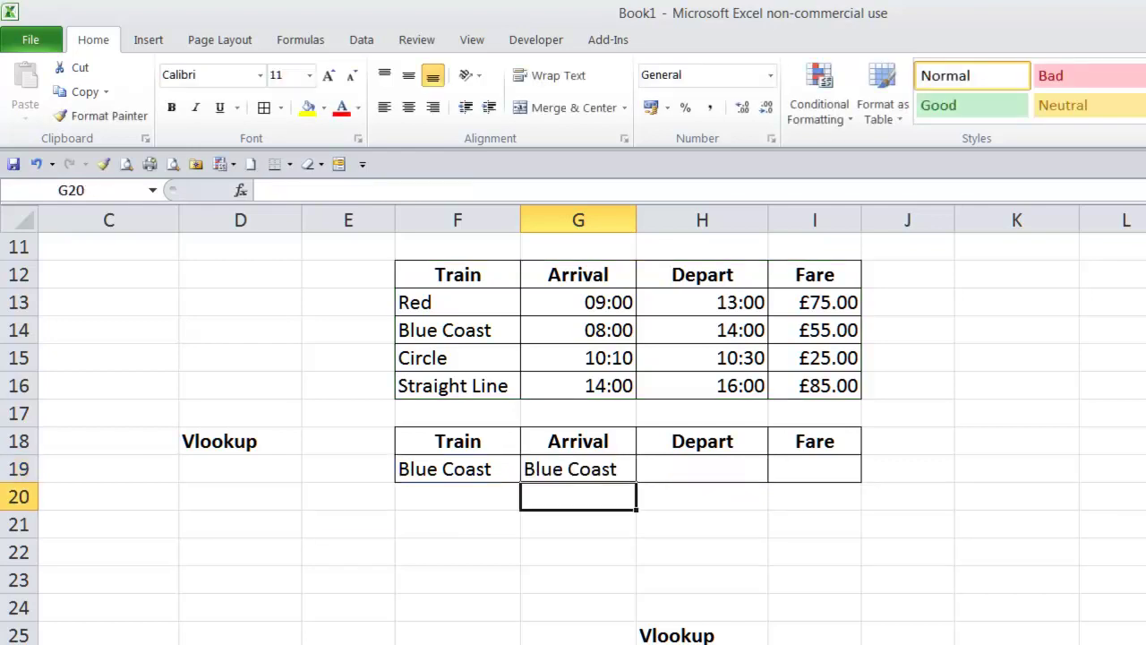
Step: Check the G19 formula and inspect which cells the named range TimeTable covers
left_click(597, 471)
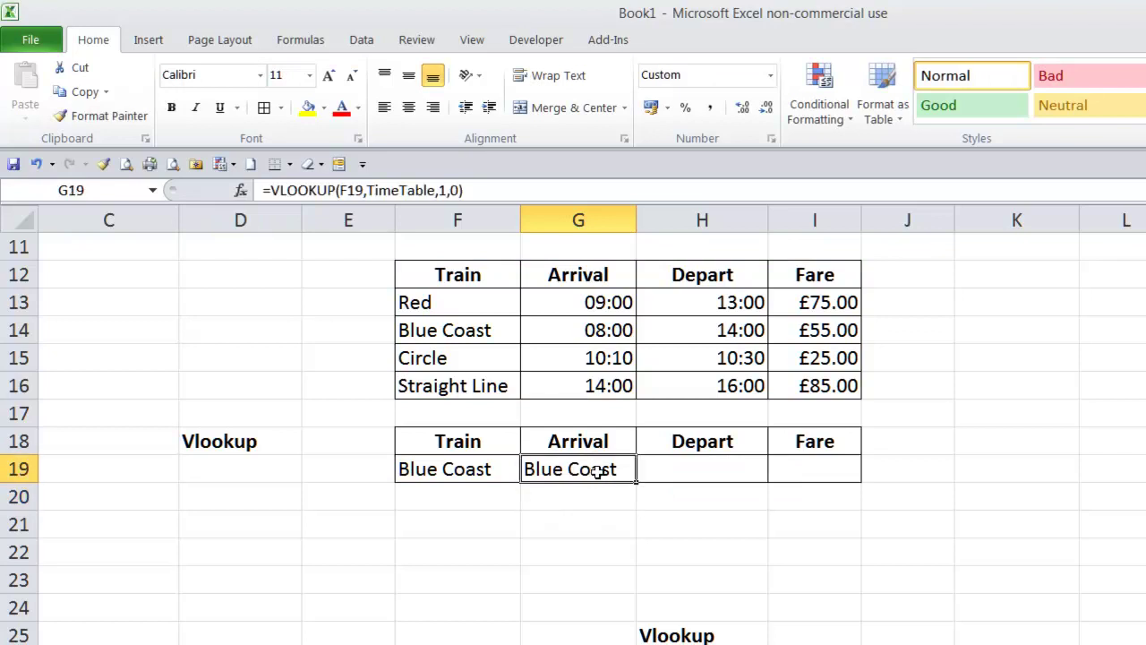
left_click(152, 190)
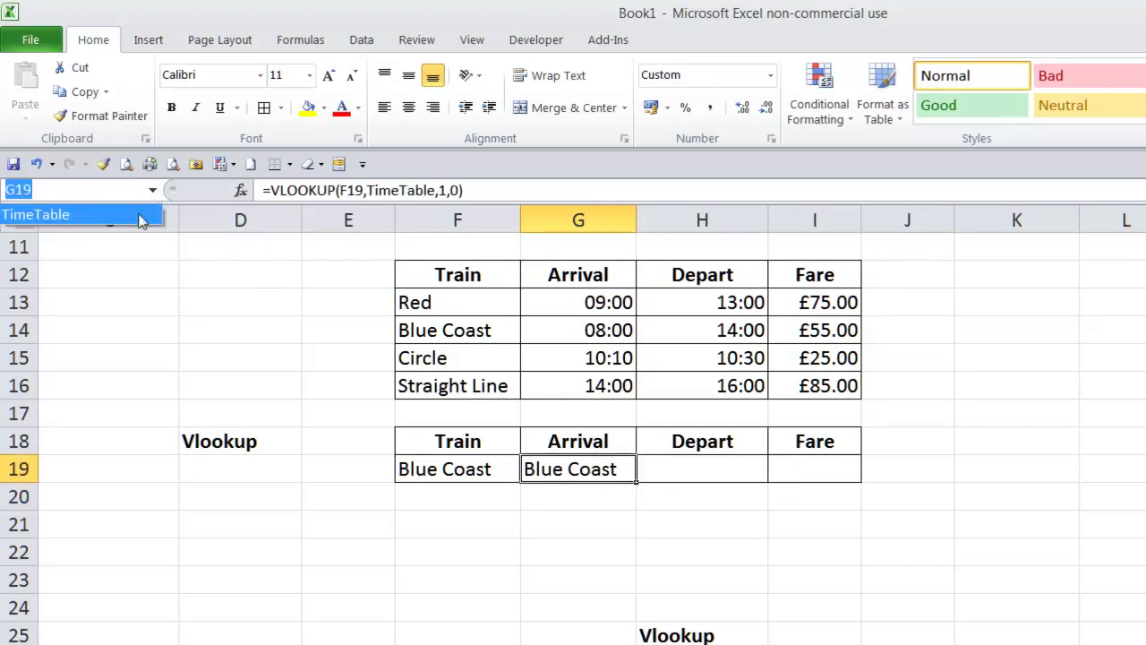
left_click(138, 217)
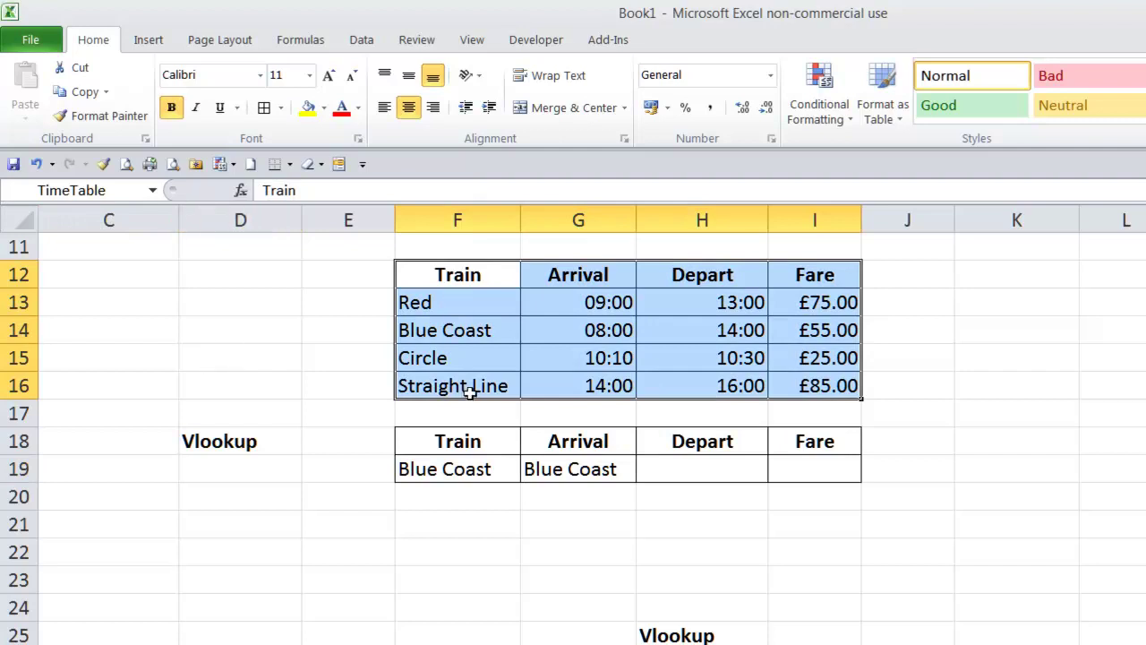
key("Return")
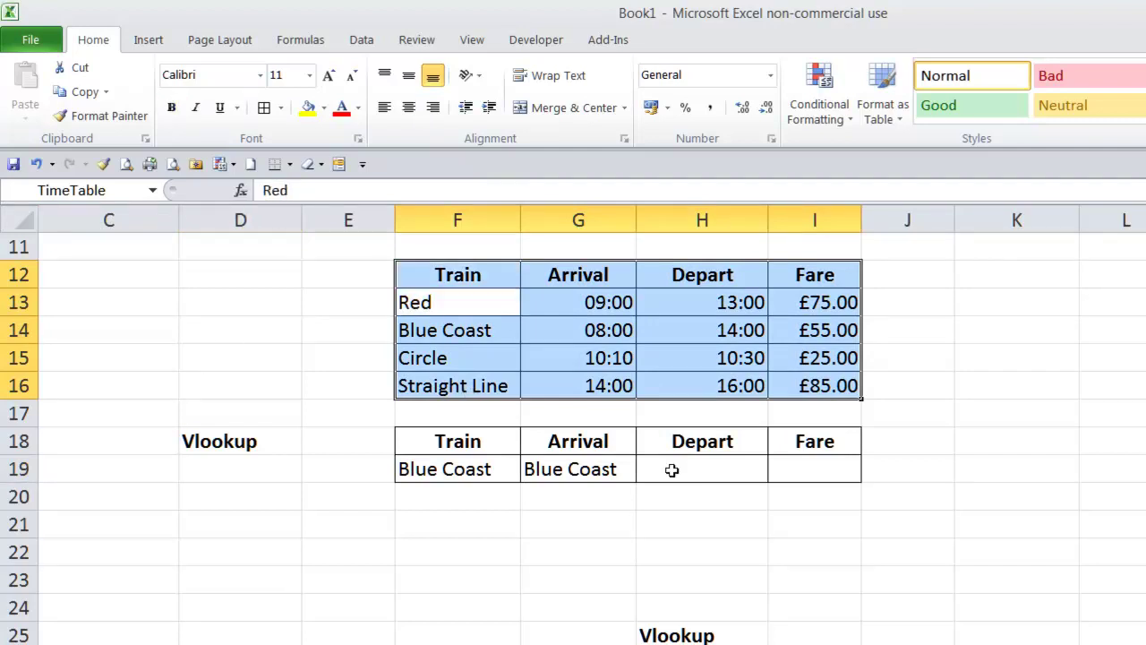
Step: Set the column index of the VLOOKUP formula in Arrival cell G19 to 2
left_click(571, 467)
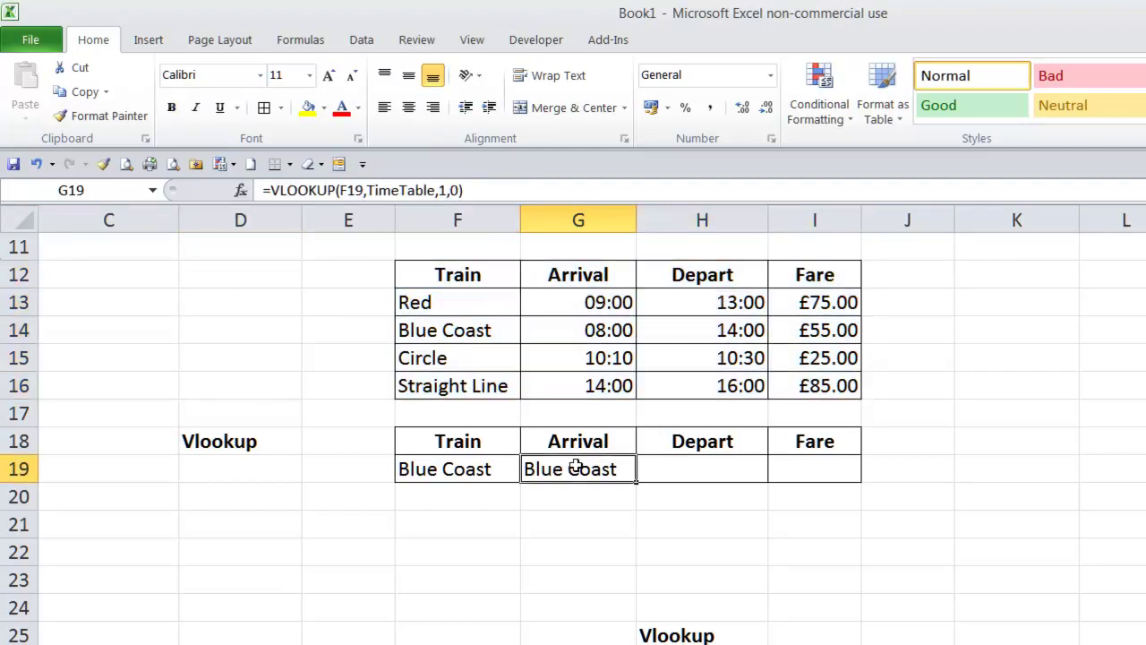
double_click(441, 190)
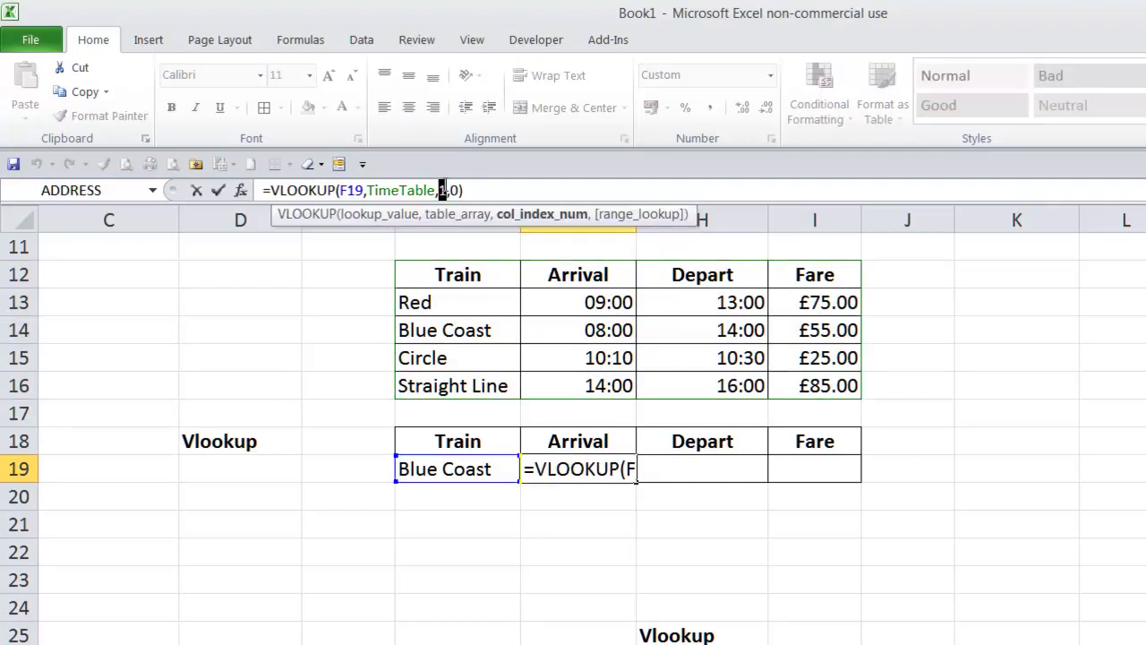
type("2")
key("Return")
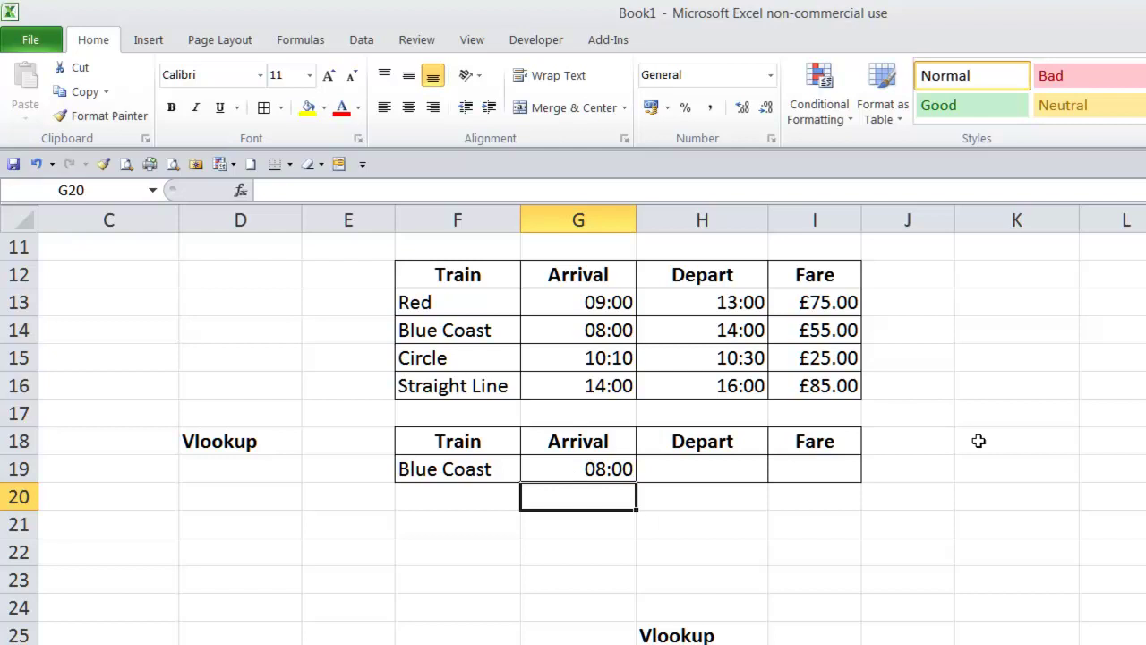
Step: Review the lookup value reference F19 in the Arrival formula in G19, leaving the formula as it is
left_click(553, 469)
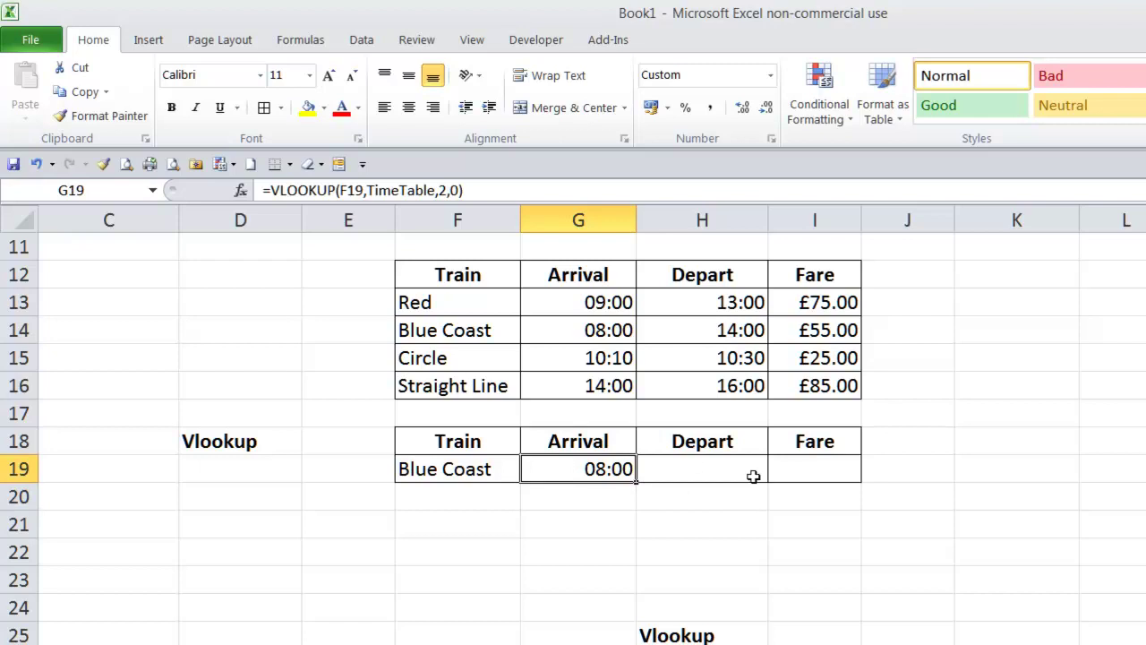
left_click(353, 190)
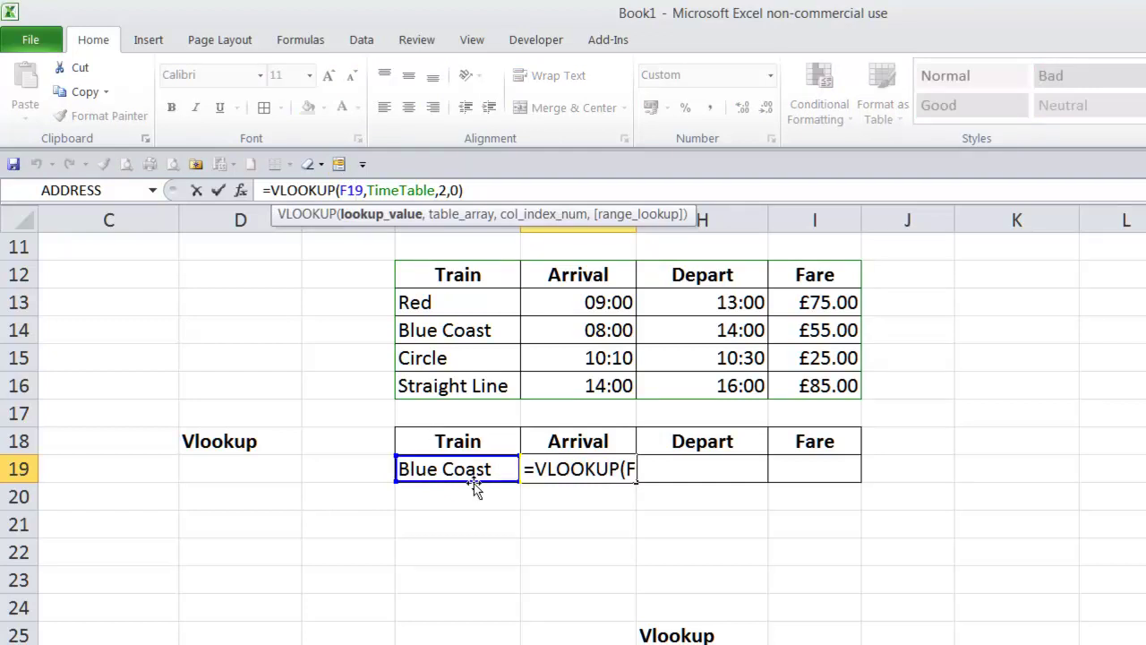
key("Return")
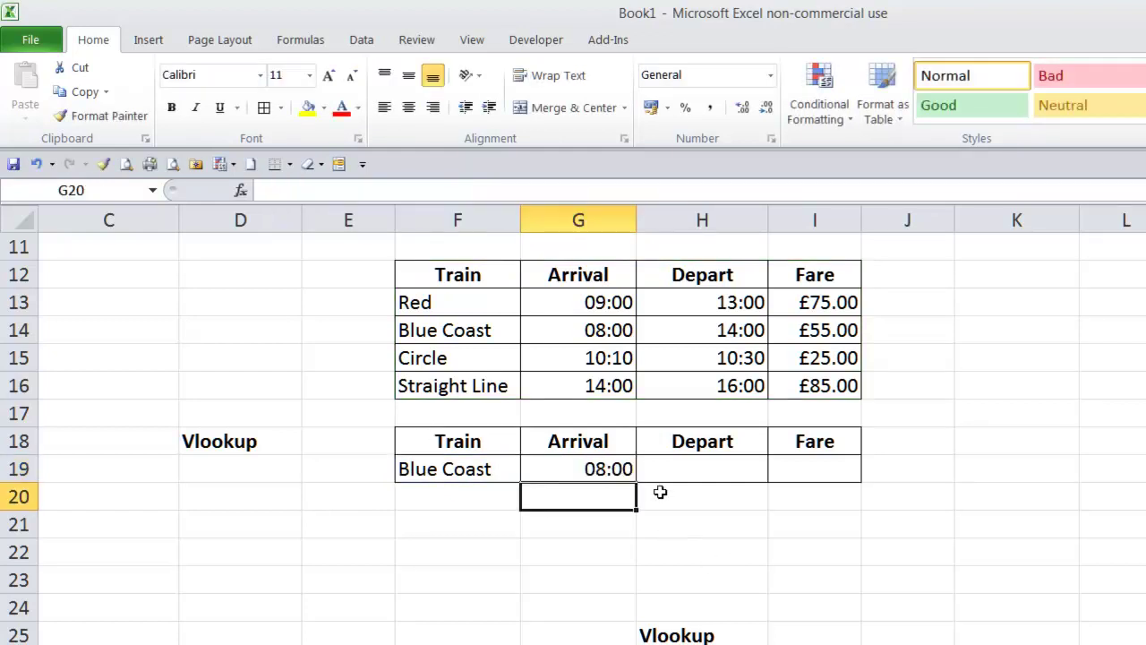
Step: Make the column of the lookup value reference absolute in the G19 VLOOKUP formula, as $F19
left_click(612, 460)
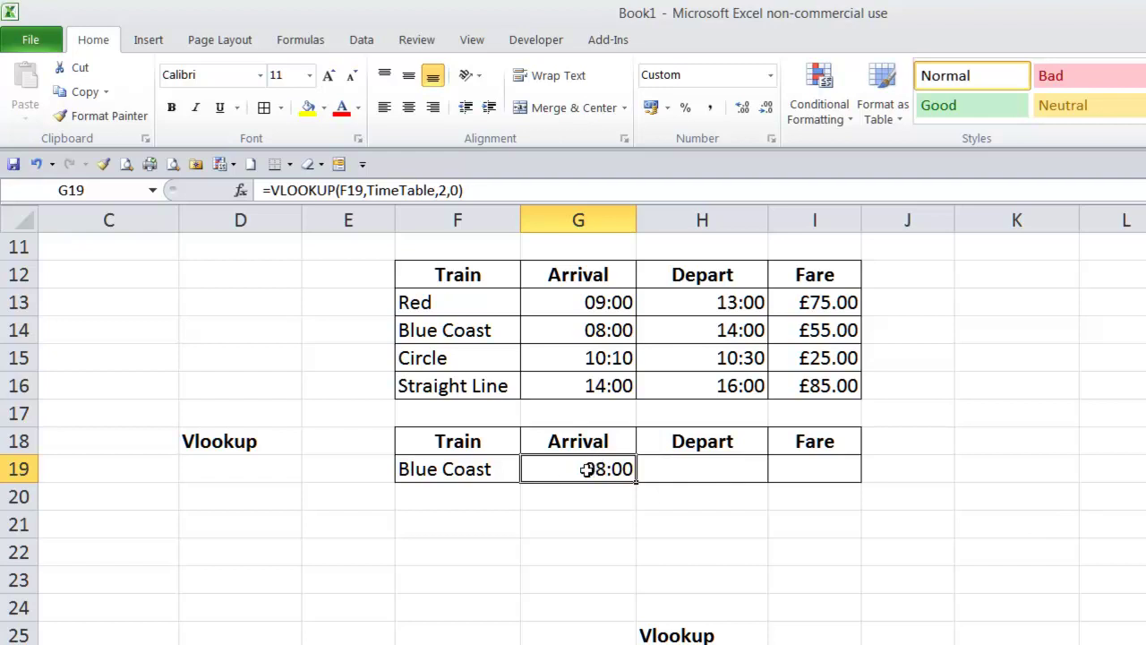
left_click(347, 190)
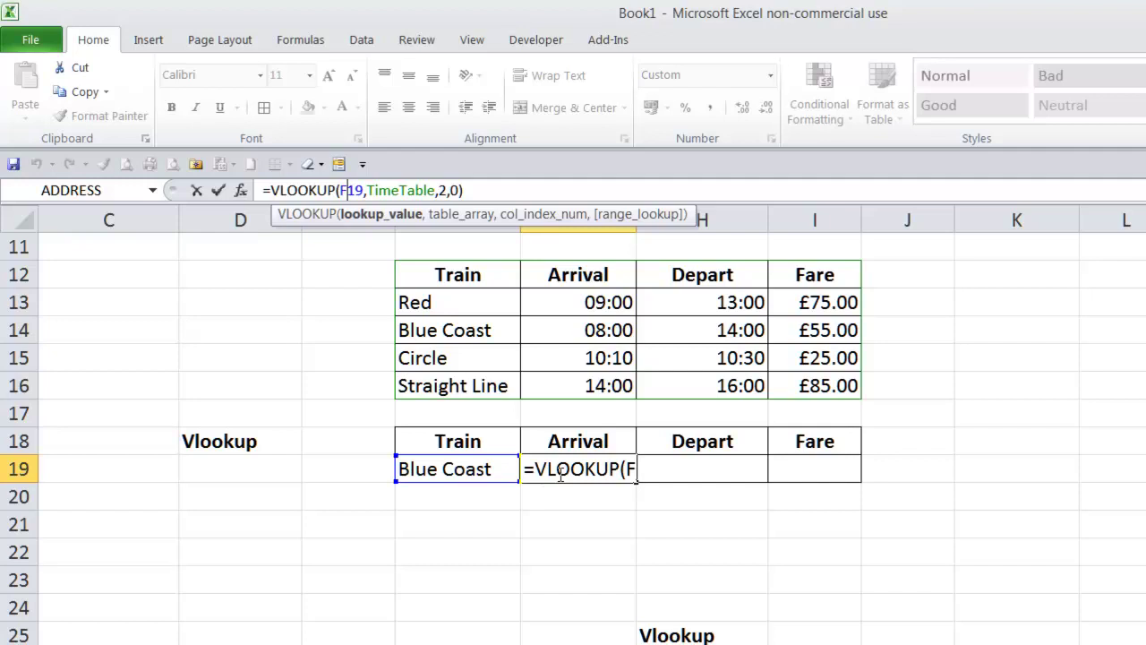
key("F4")
key("F4")
key("F4")
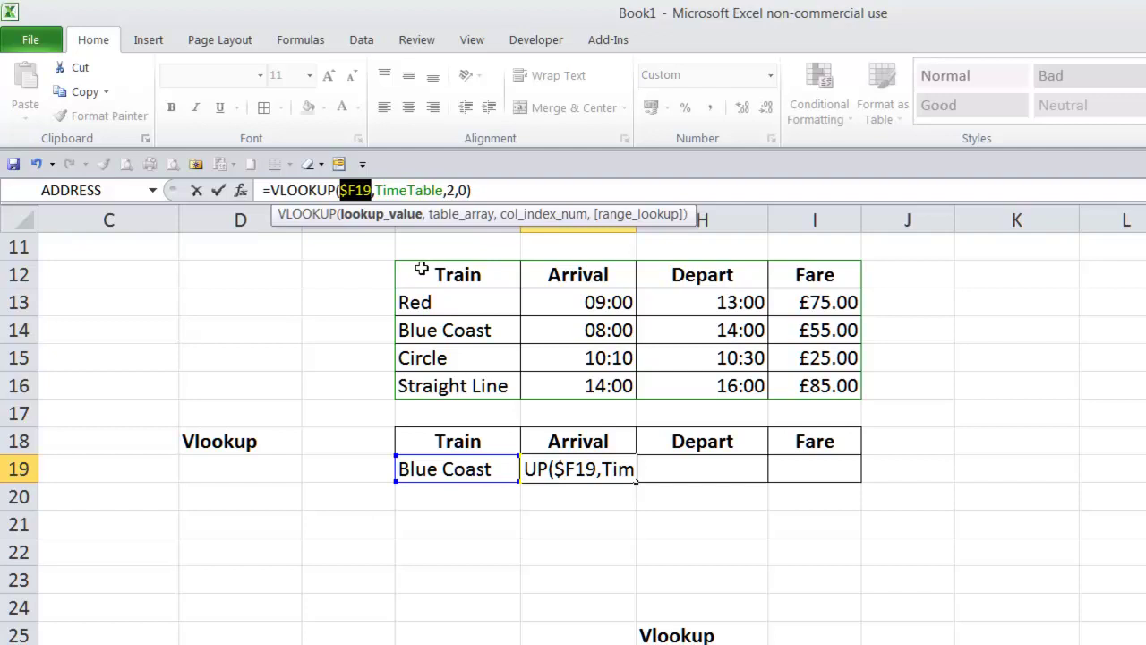
left_click(358, 190)
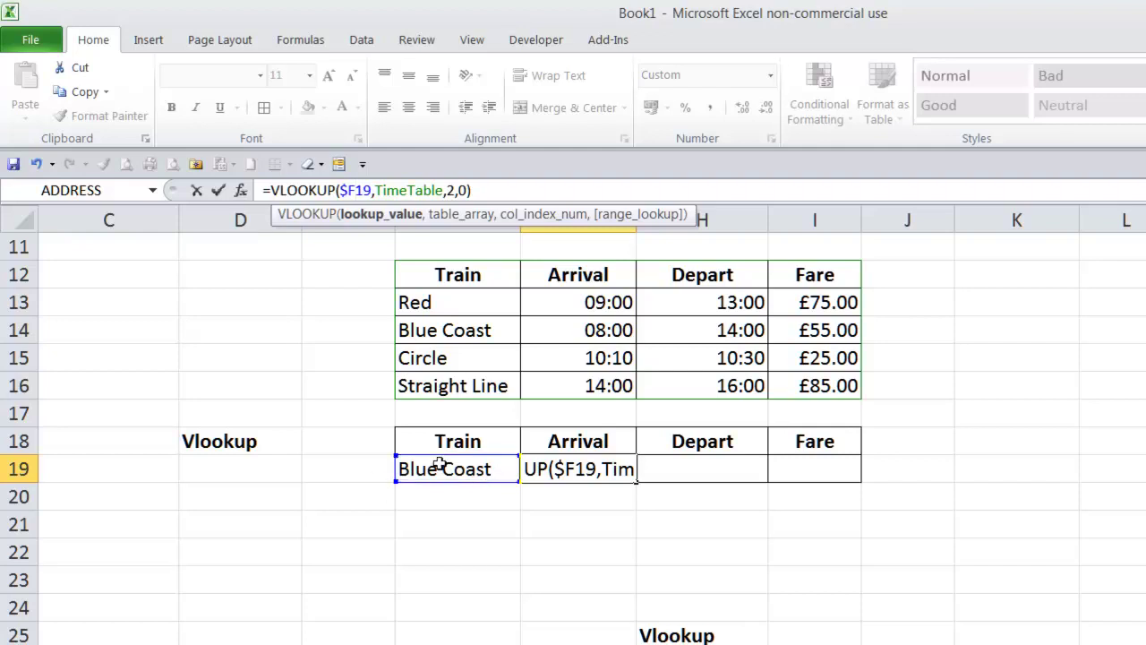
key("Return")
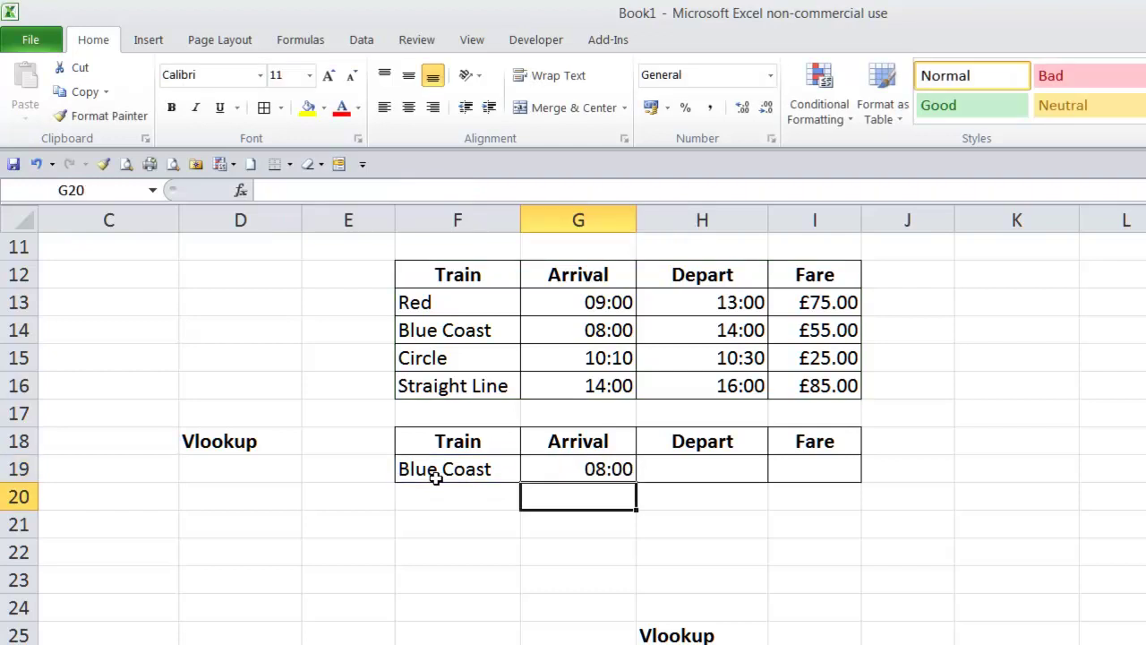
Step: Replace the column index in the G19 VLOOKUP formula with COLUMNS($G19:G19)
left_click(603, 467)
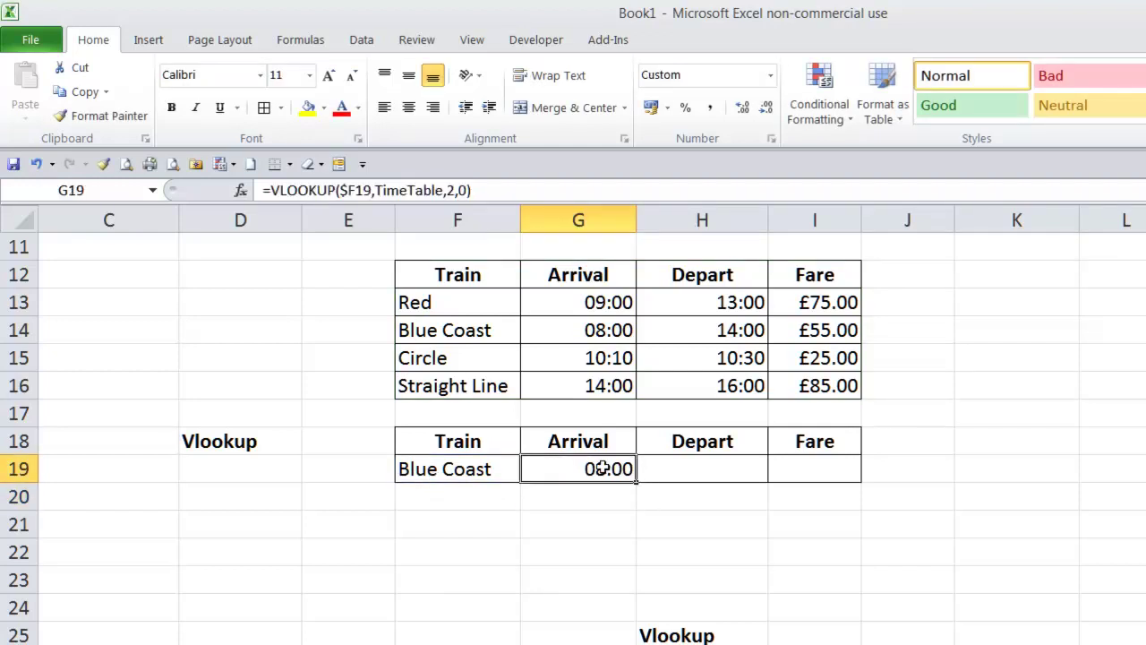
left_click(450, 190)
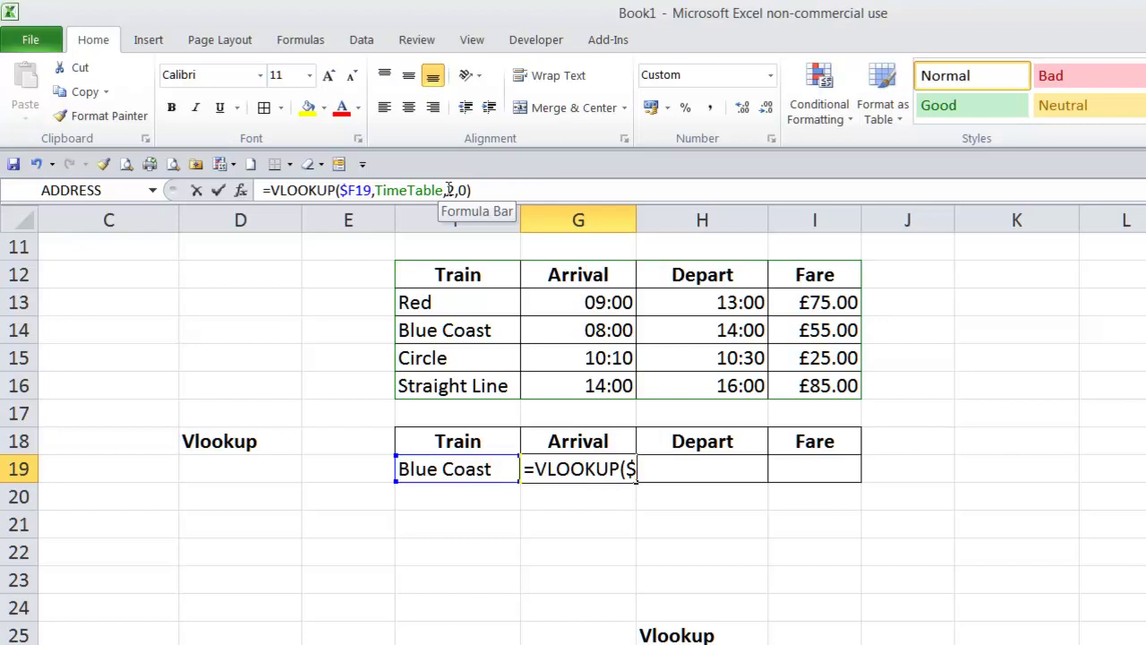
double_click(450, 190)
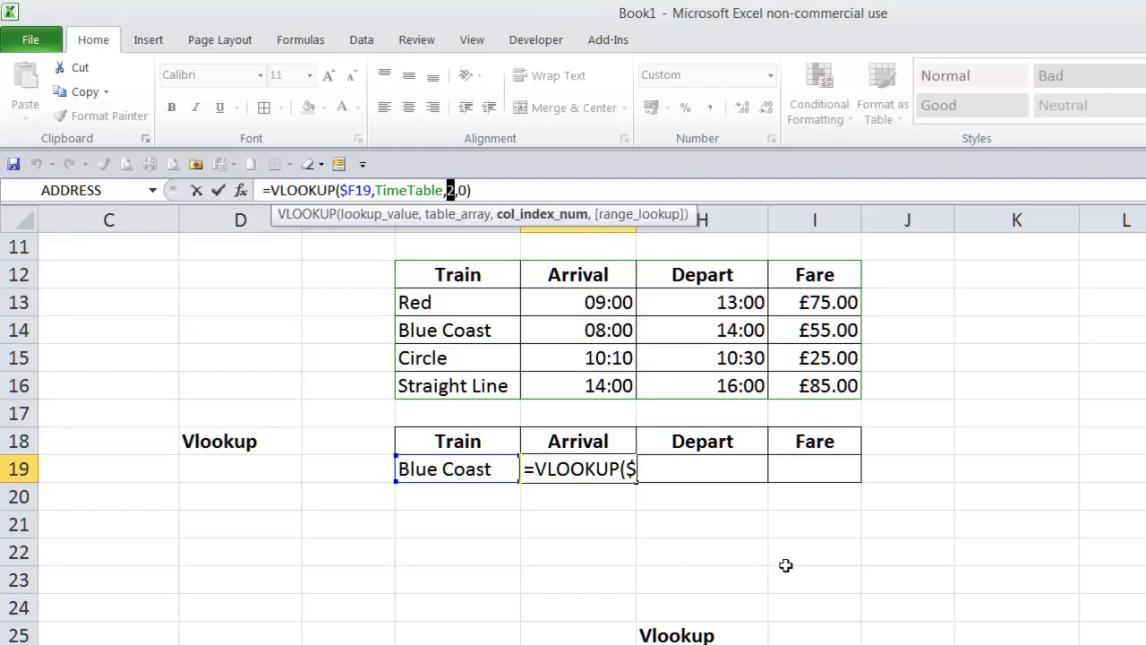
type("columns")
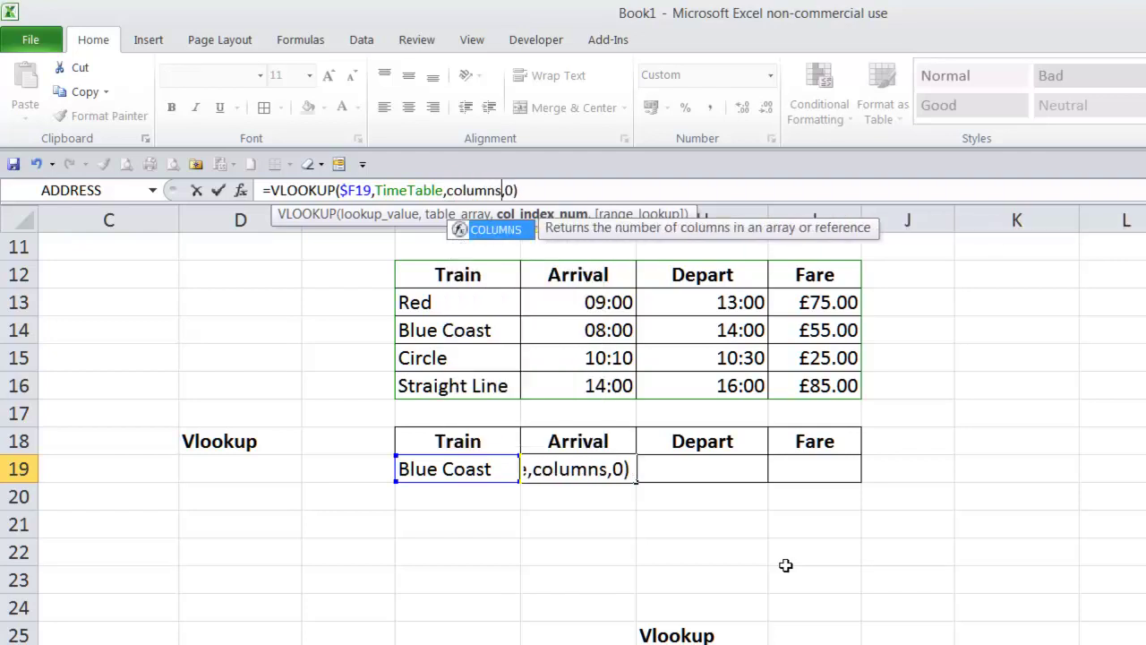
key("Tab")
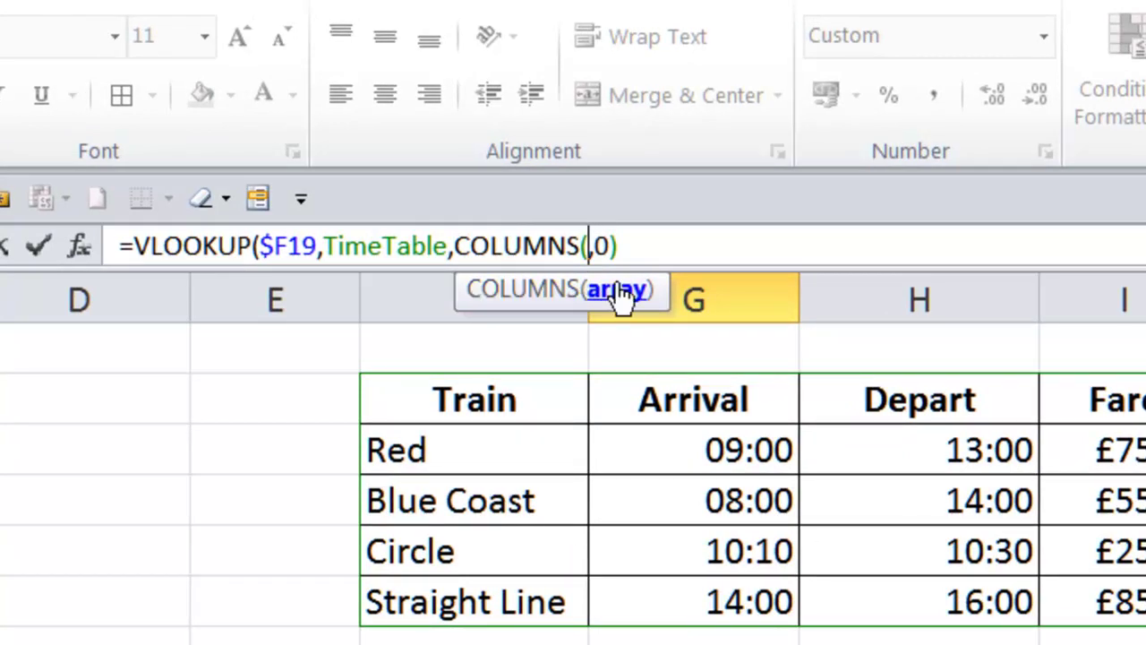
left_click_drag(660, 288, 921, 343)
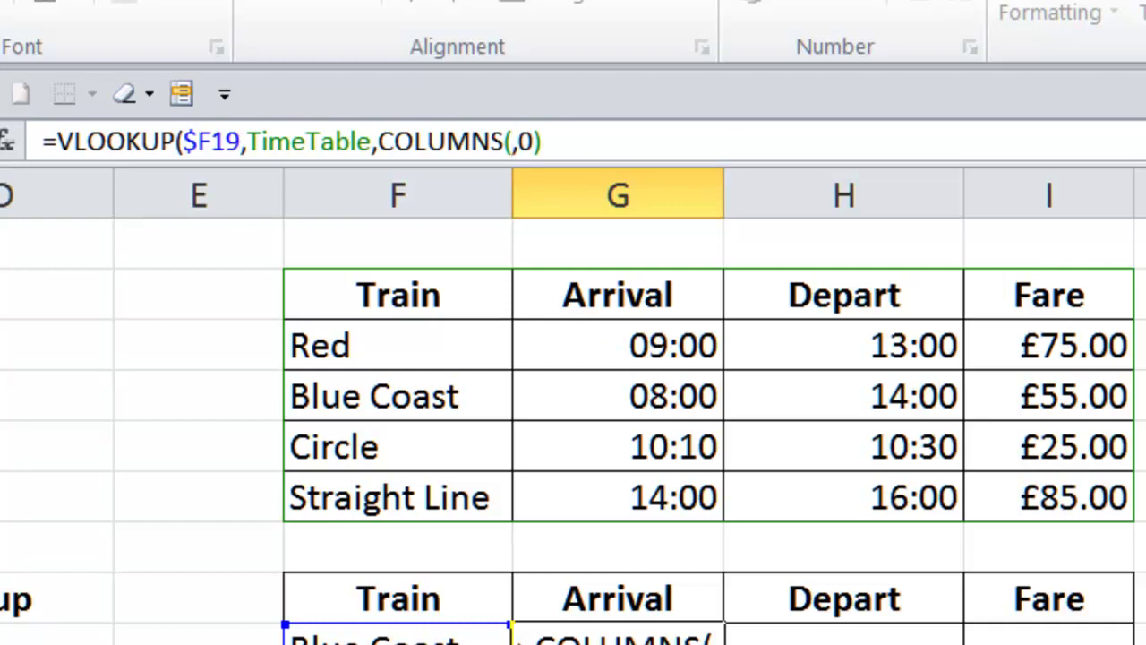
type("$G1")
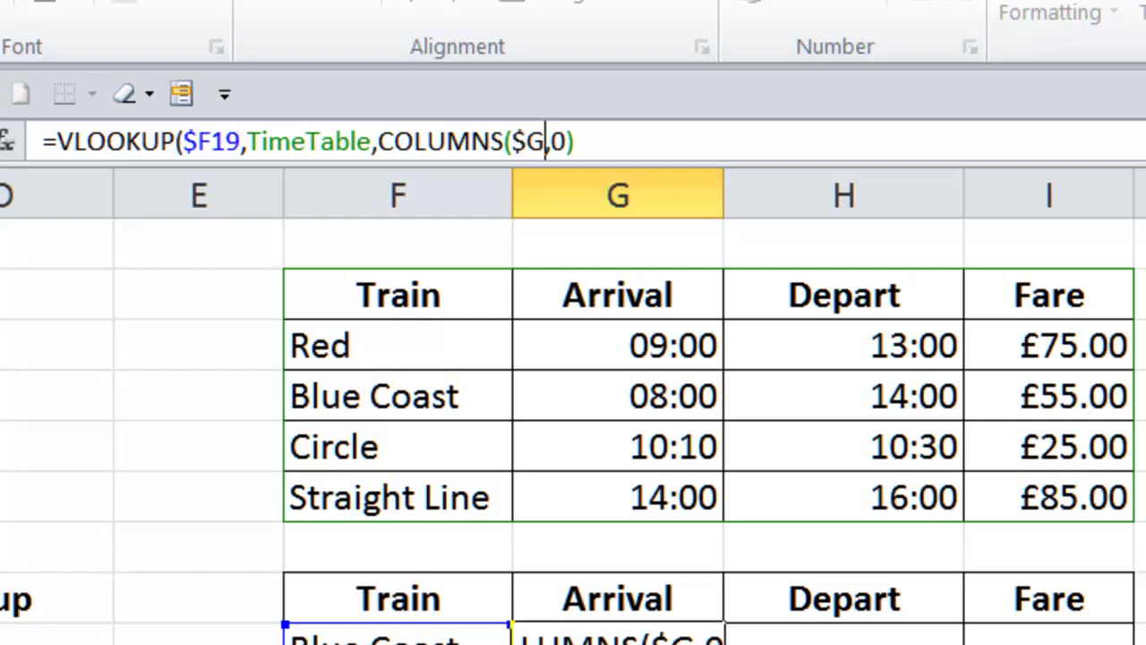
type("9")
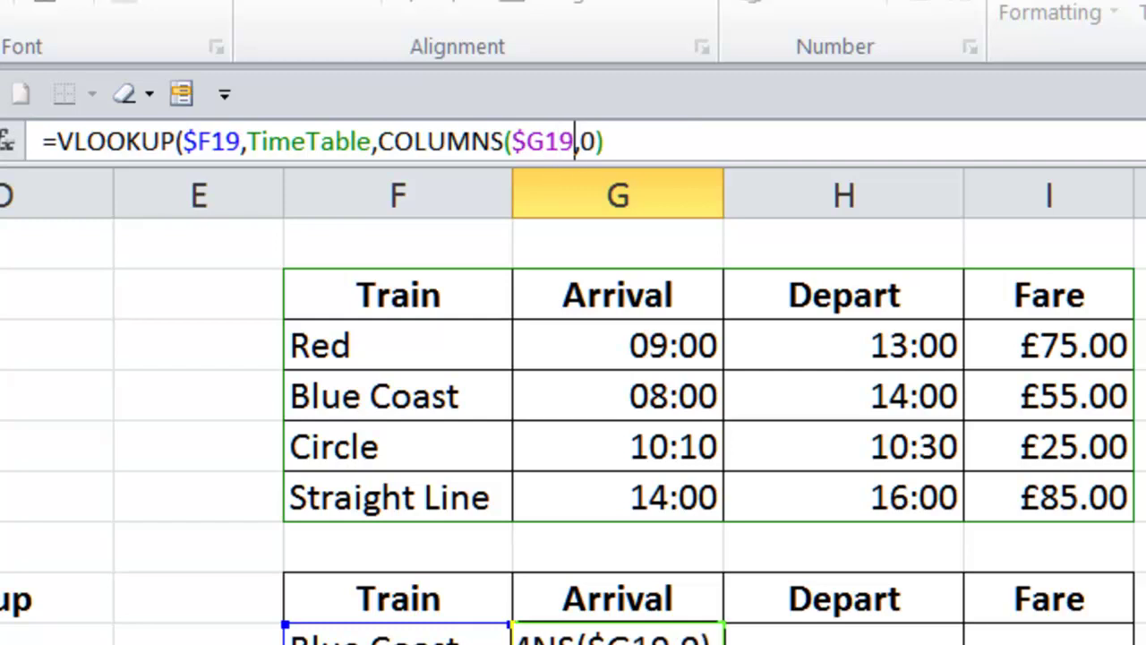
type(":G1")
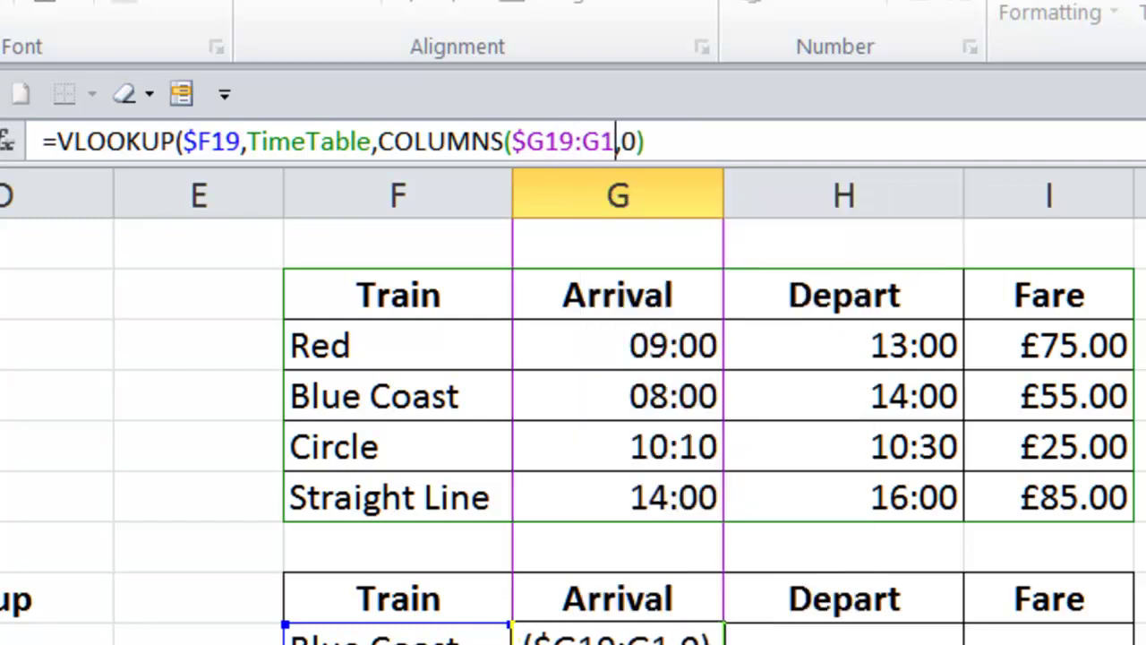
type("9)")
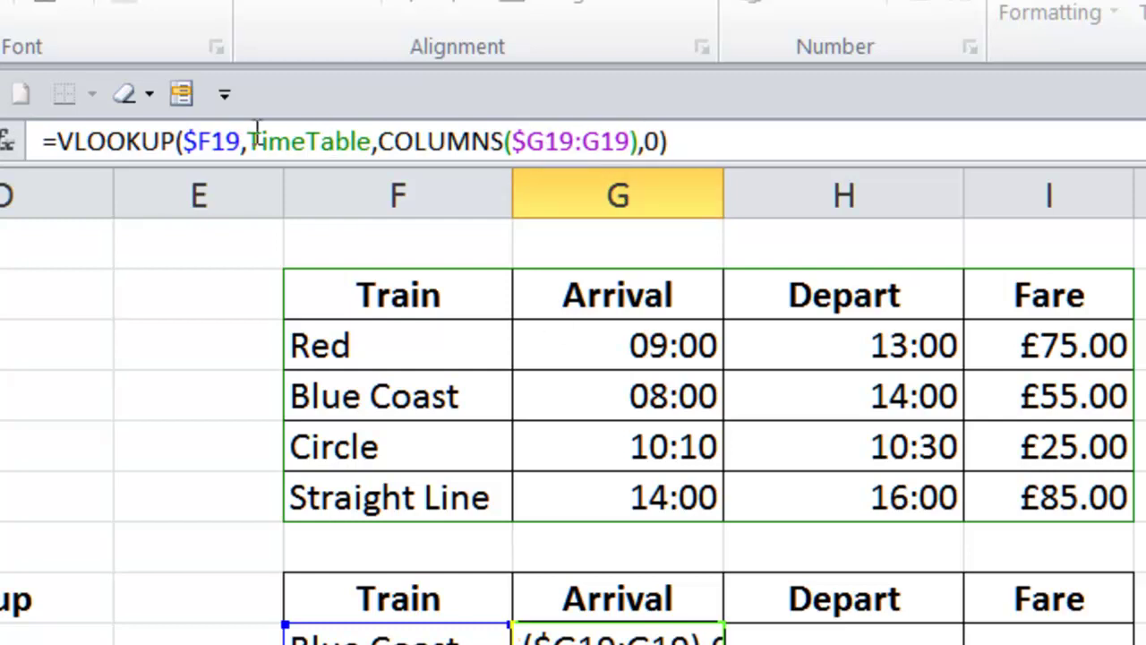
Step: Evaluate the COLUMNS($G19:G19) part of the formula in place and restore the expression
left_click_drag(379, 141, 641, 140)
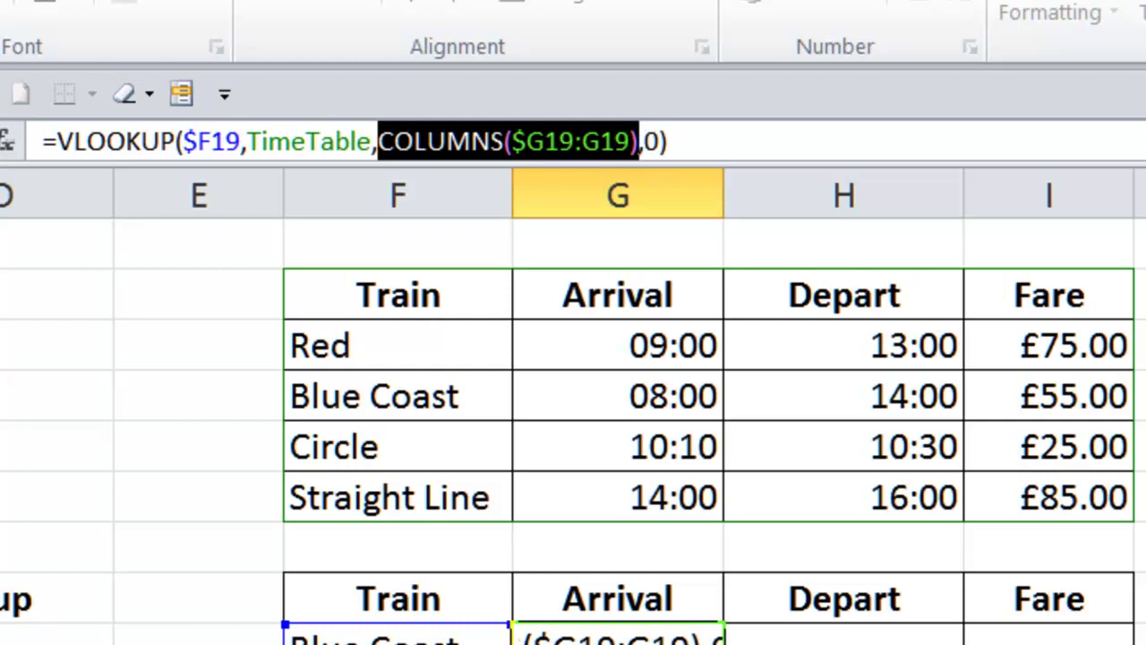
type("1")
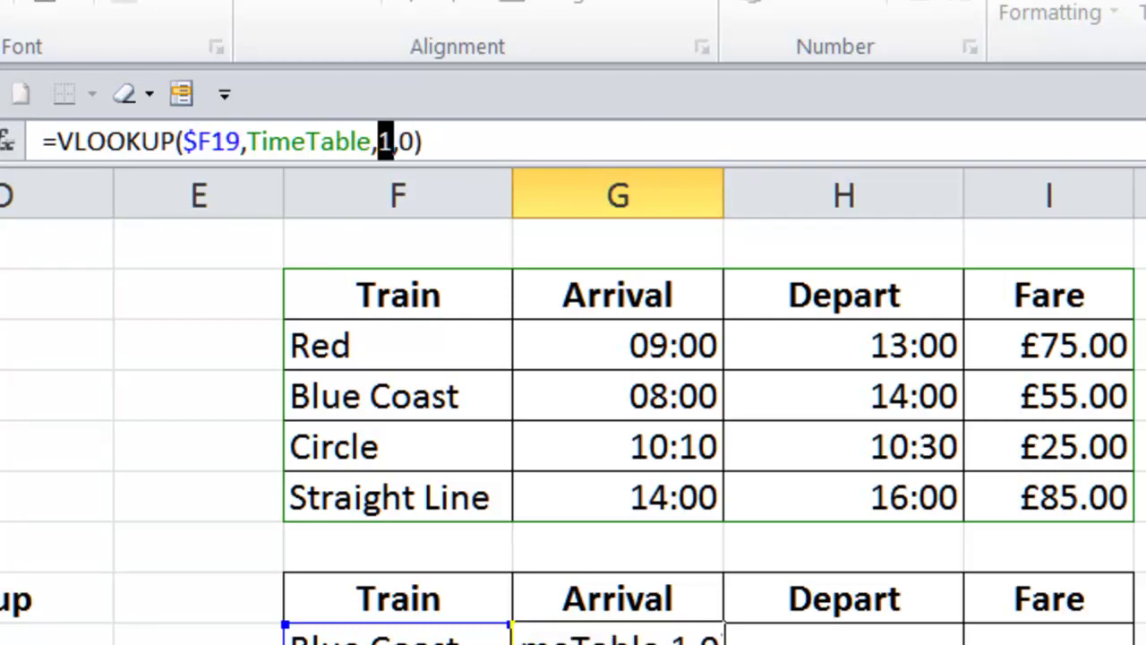
key("ctrl+z")
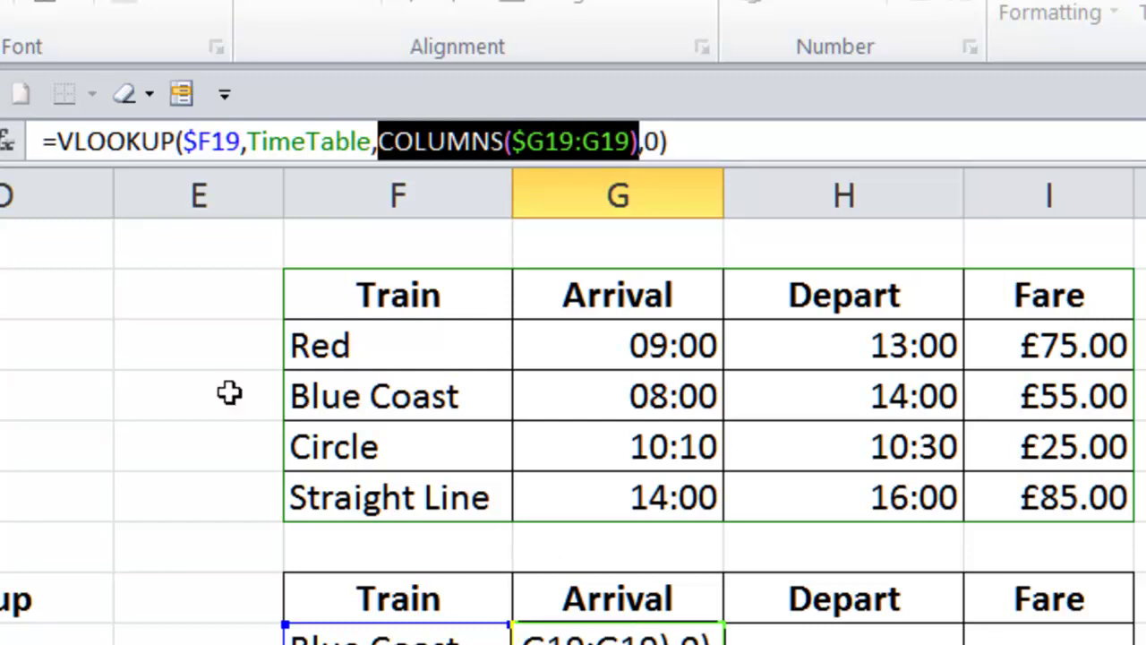
Step: Add 1 to the COLUMNS index in the G19 VLOOKUP formula and copy the formula across to H19:I19
left_click(634, 141)
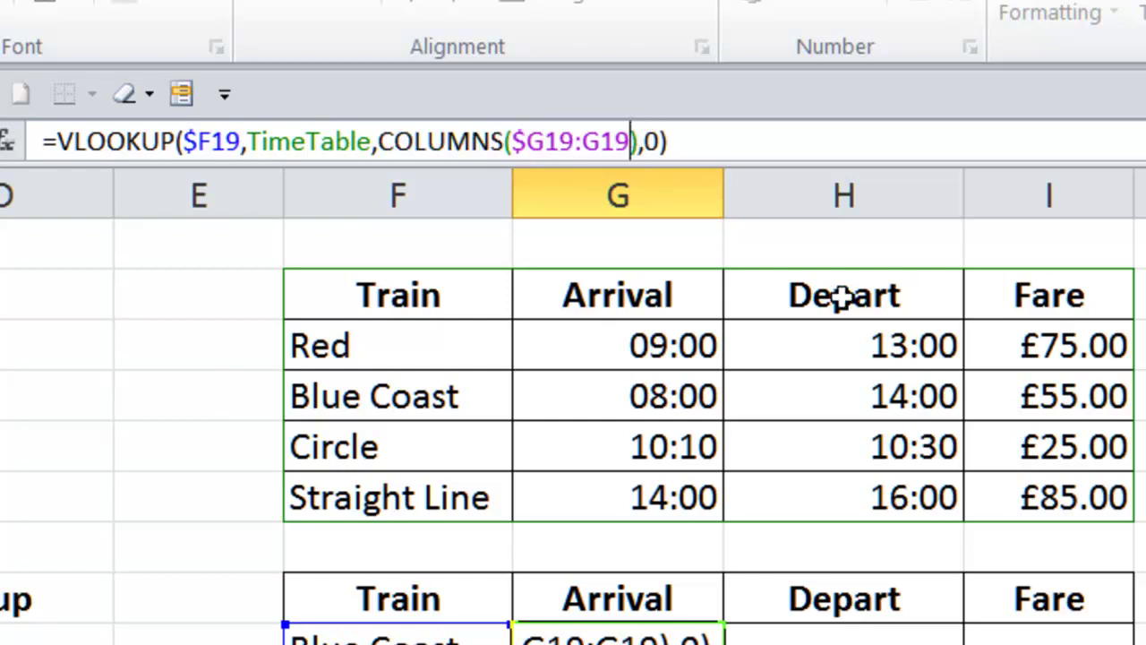
left_click(639, 141)
type("+1")
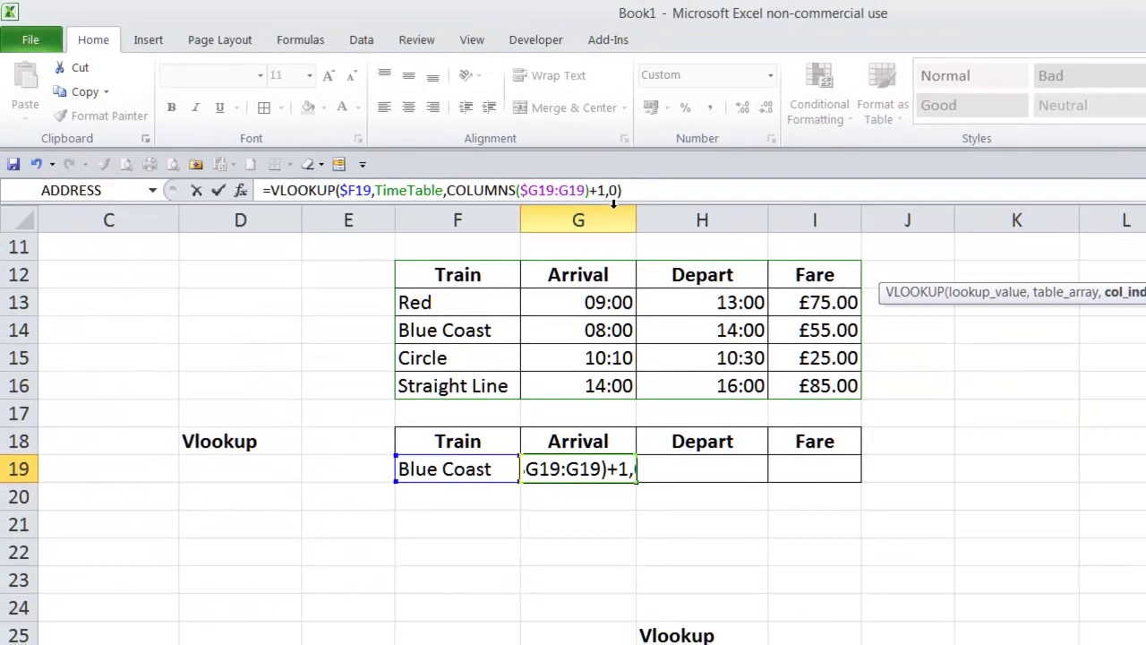
key("ctrl+Return")
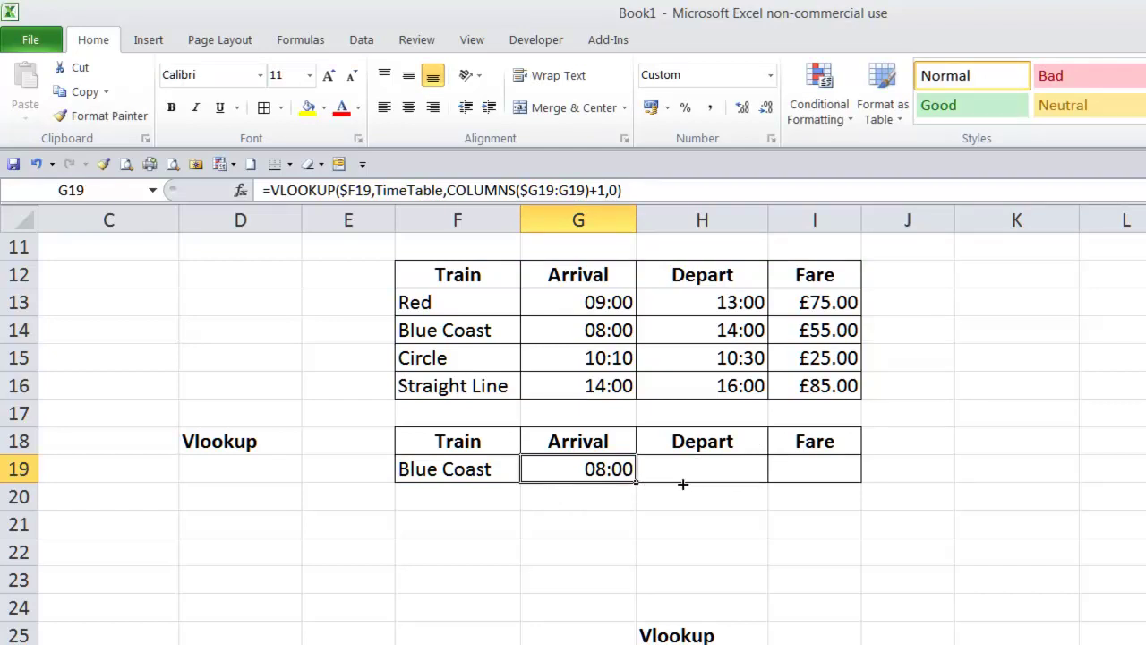
left_click_drag(682, 484, 828, 482)
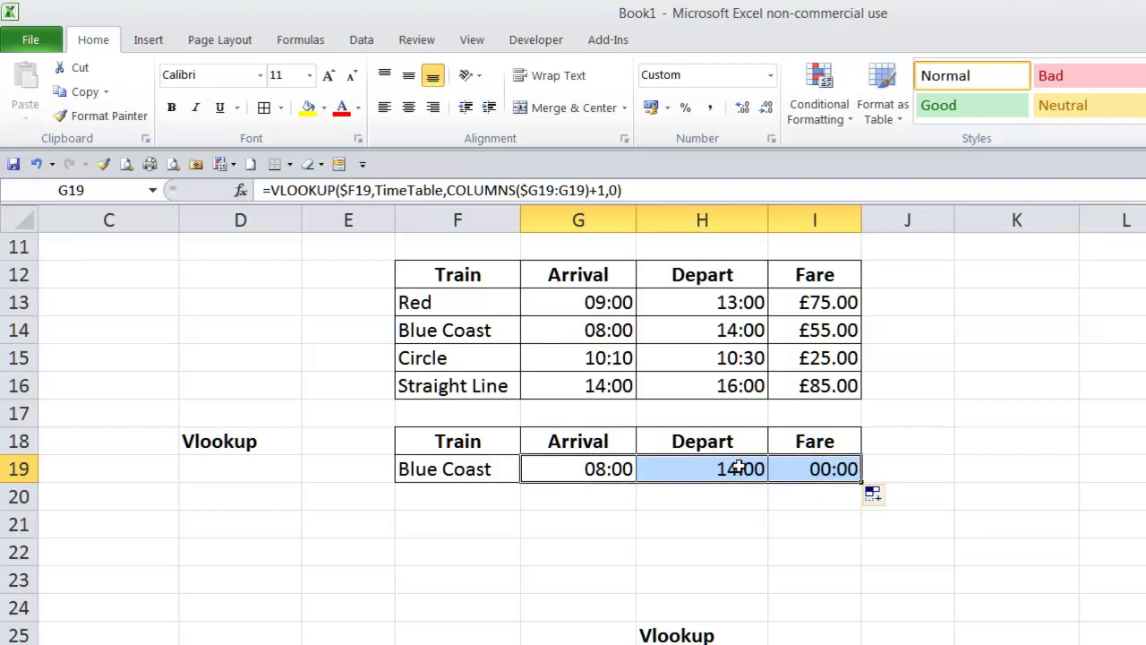
Step: Evaluate the COLUMNS($G19:I19)+1 index of the Fare formula in I19 in place and restore the expression
left_click(820, 467)
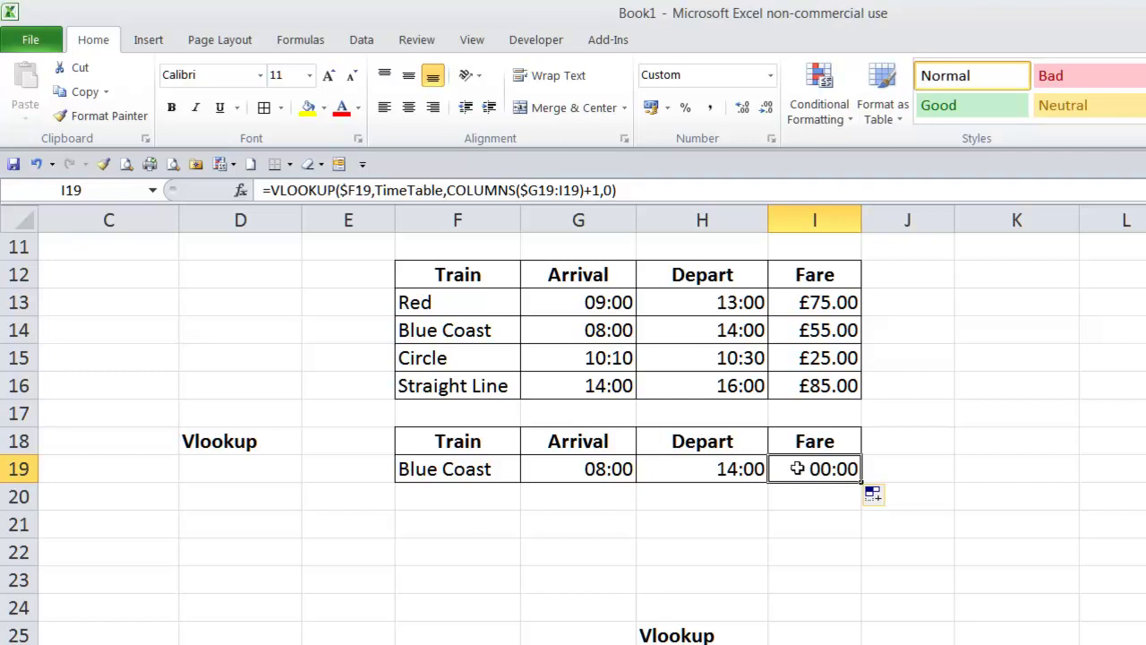
double_click(801, 468)
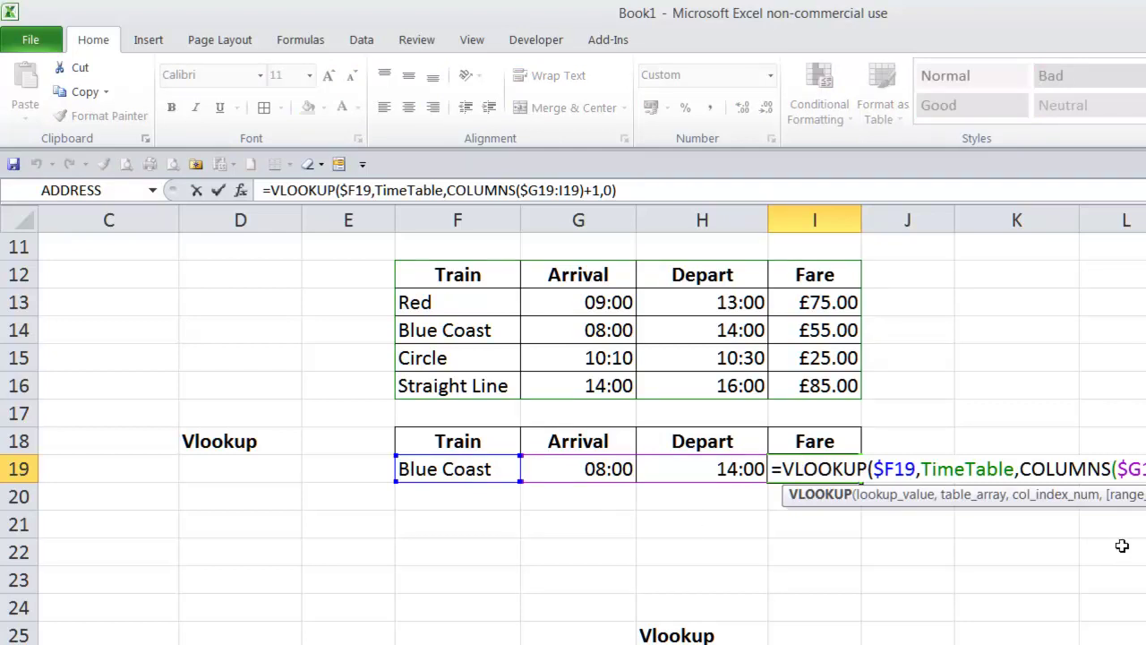
left_click_drag(1118, 469, 1145, 469)
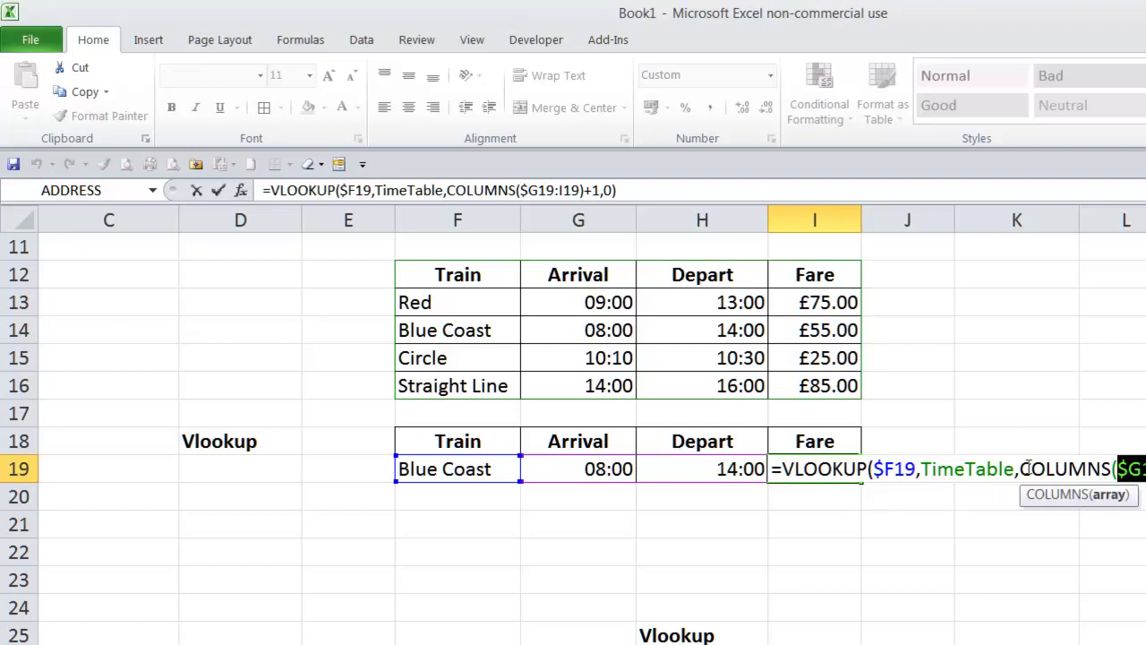
left_click_drag(1020, 468, 1145, 469)
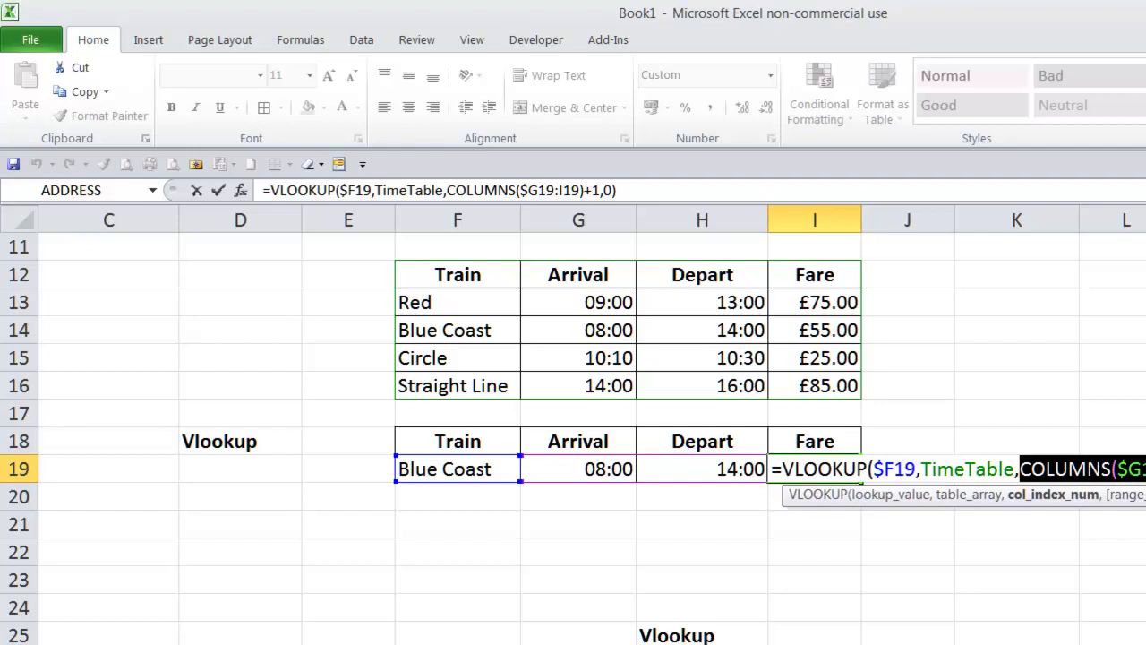
key("Right")
mouse_move(1142, 468)
left_mouse_down()
mouse_move(1026, 471)
mouse_move(1145, 469)
left_mouse_up()
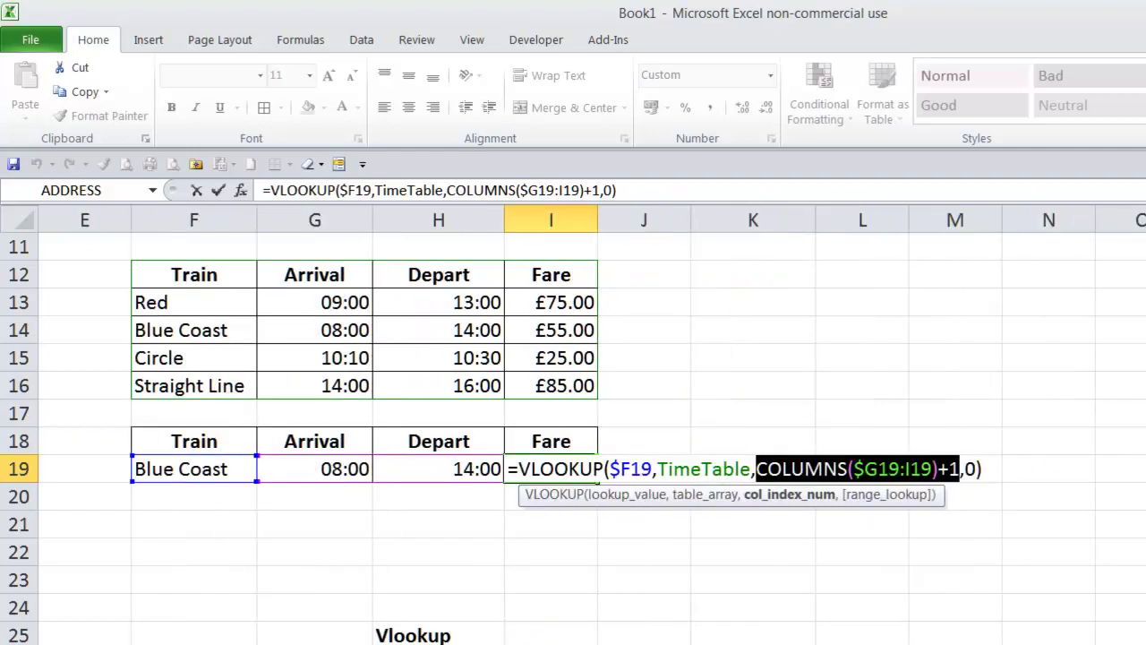
key("F9")
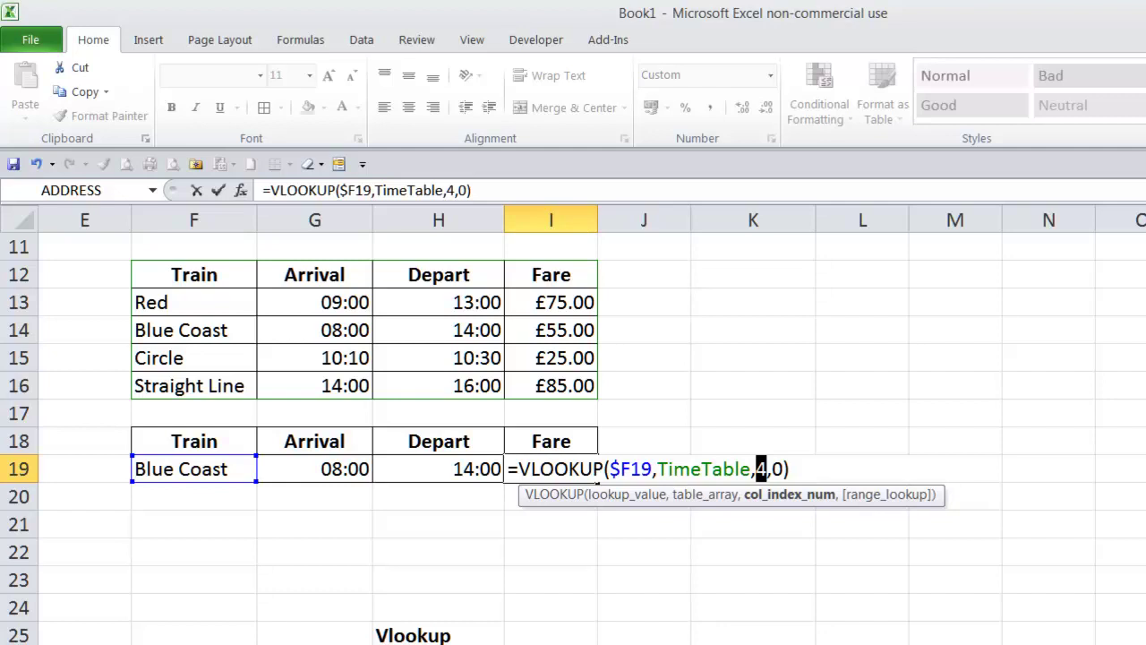
key("ctrl+z")
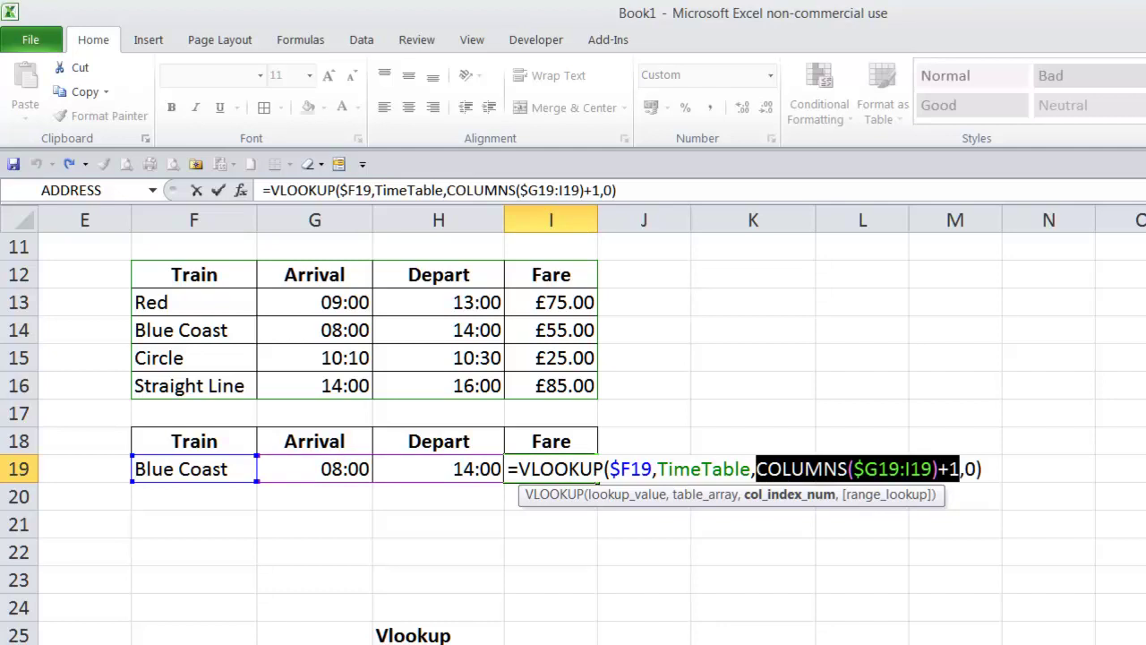
key("Return")
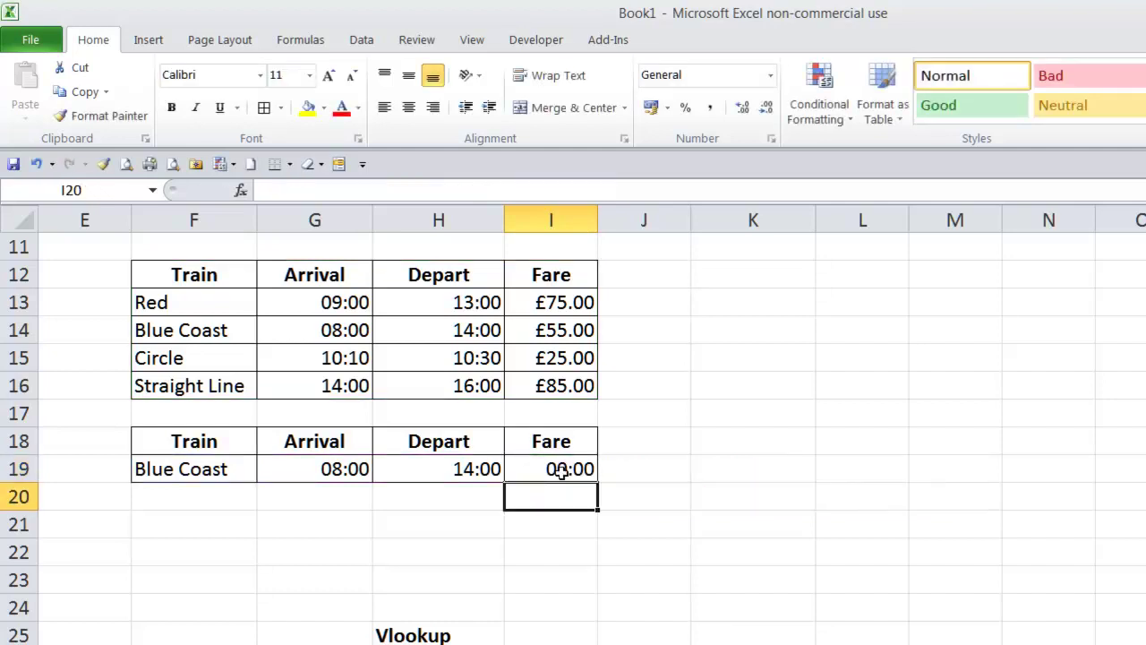
Step: Copy the currency format of the Red train's fare in I13 to the Fare result in I19 with Format Painter
left_click(552, 385)
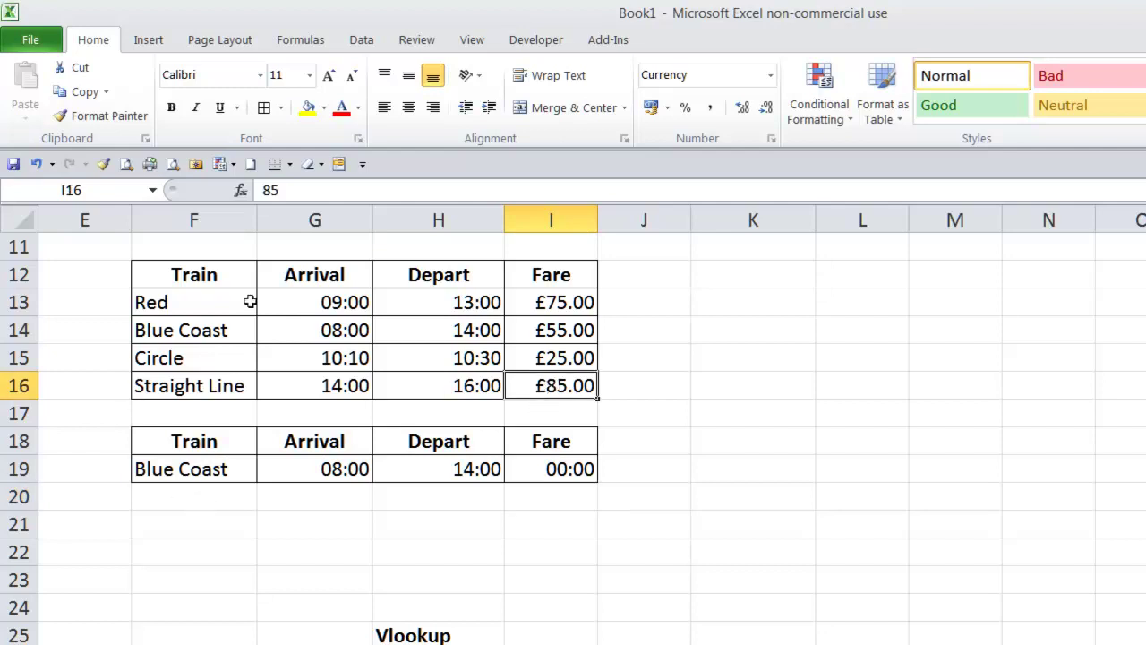
left_click(577, 331)
left_click(584, 474)
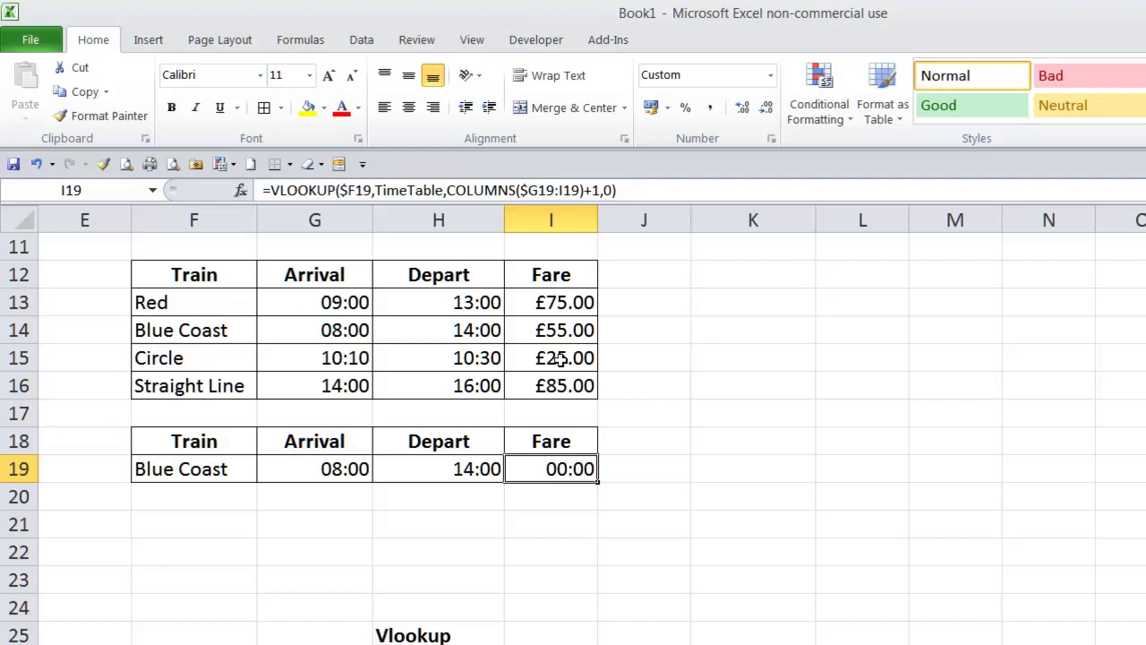
left_click(556, 303)
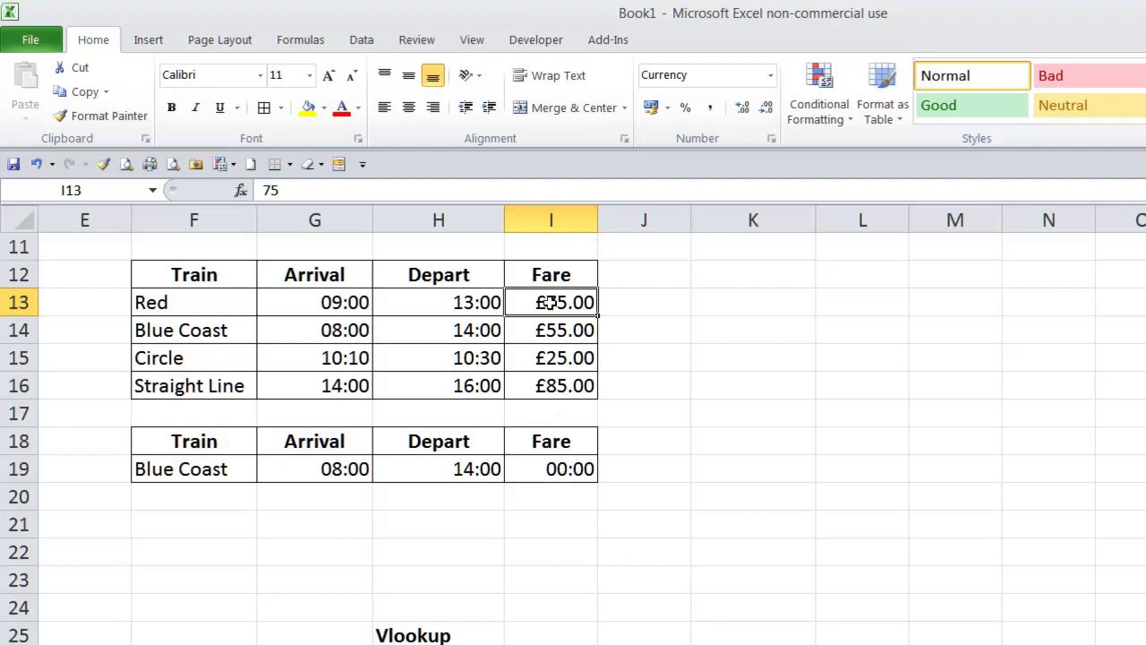
left_click(103, 164)
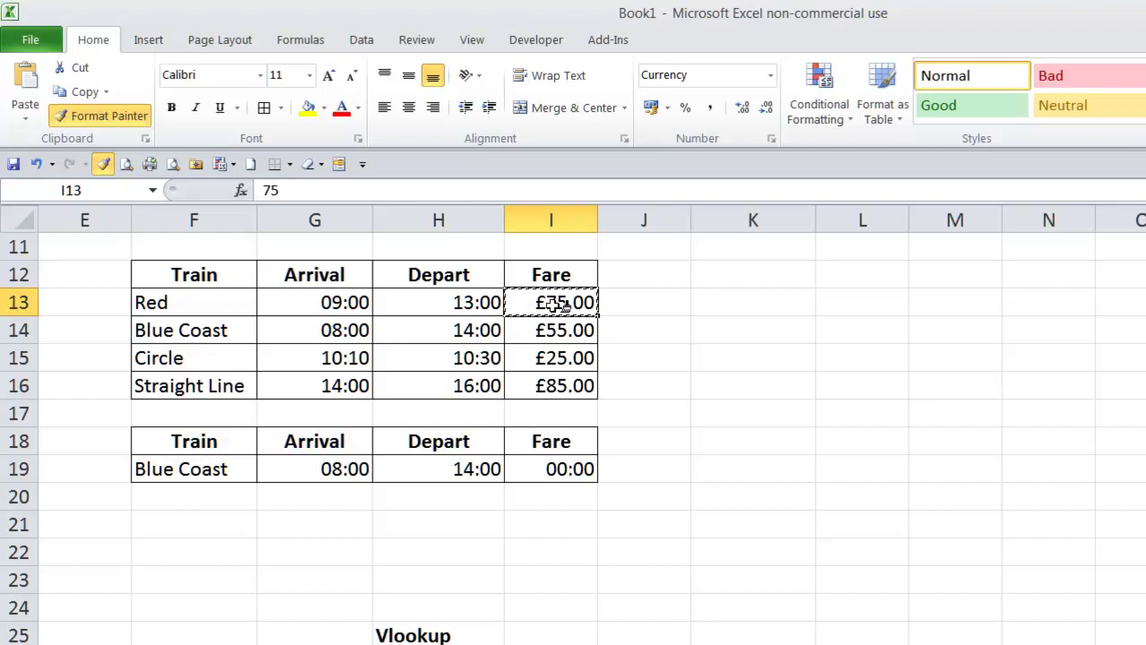
left_click(555, 467)
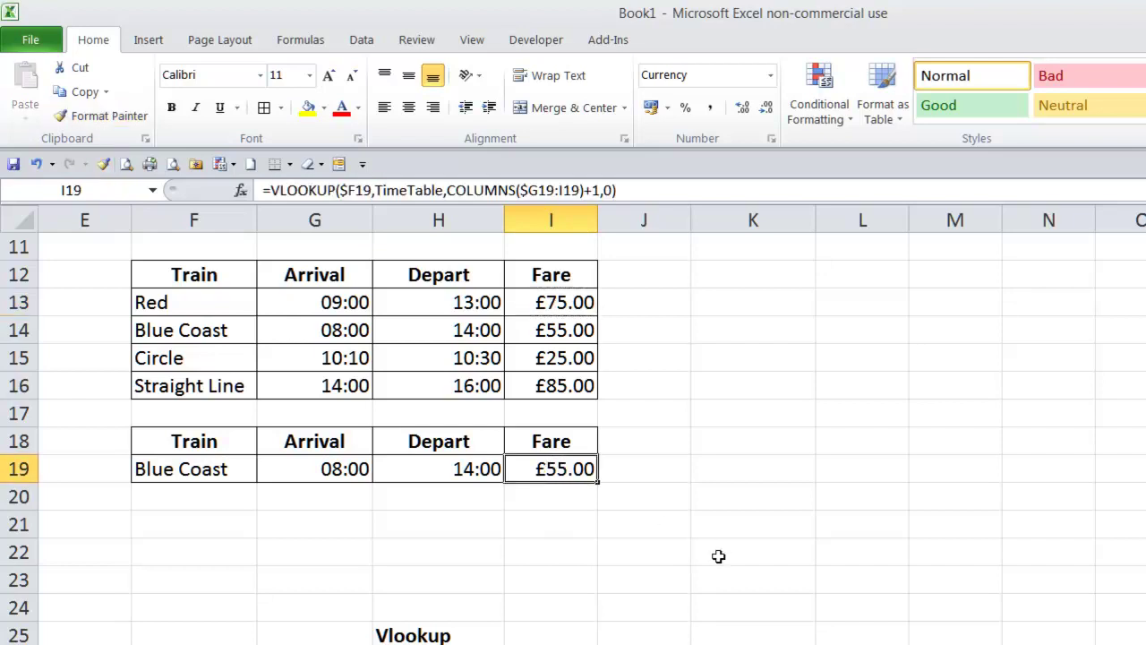
Step: Evaluate the COLUMNS($G19:H19)+1 index of the Depart formula in H19 in place and restore the expression
left_click(631, 554)
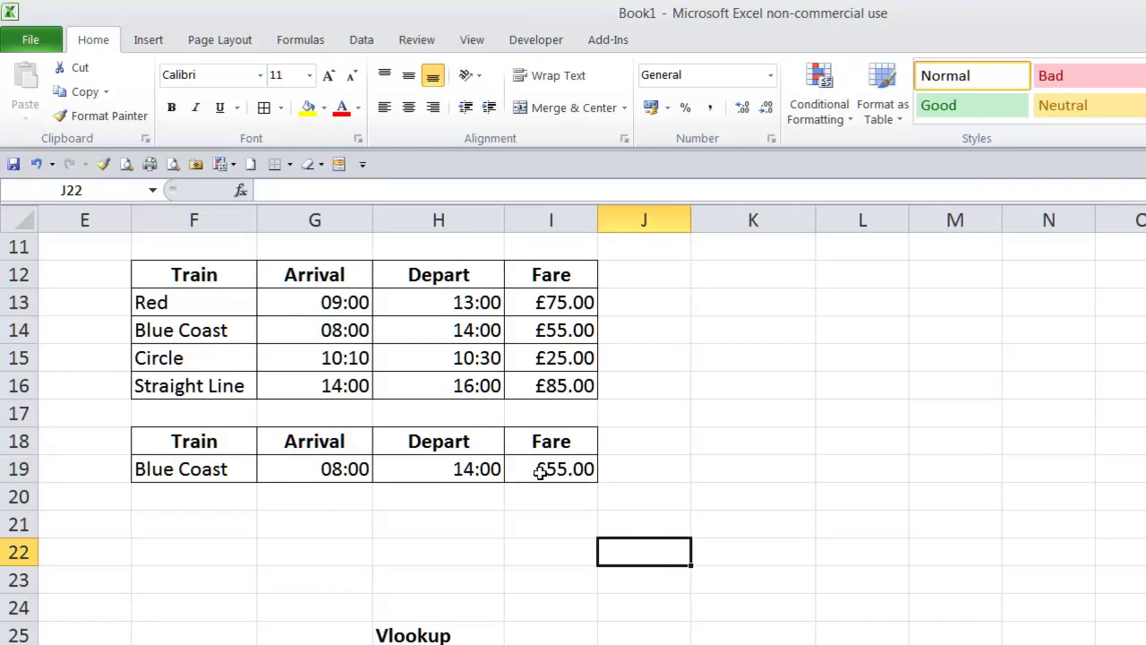
left_click(460, 469)
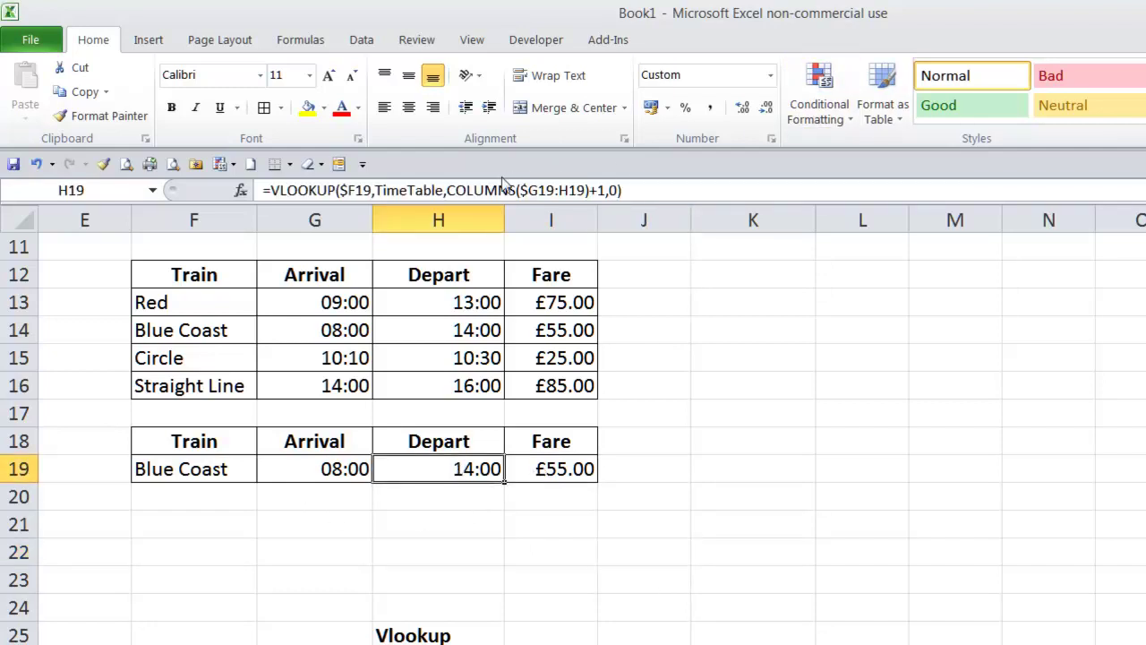
left_click_drag(447, 190, 605, 189)
key("F9")
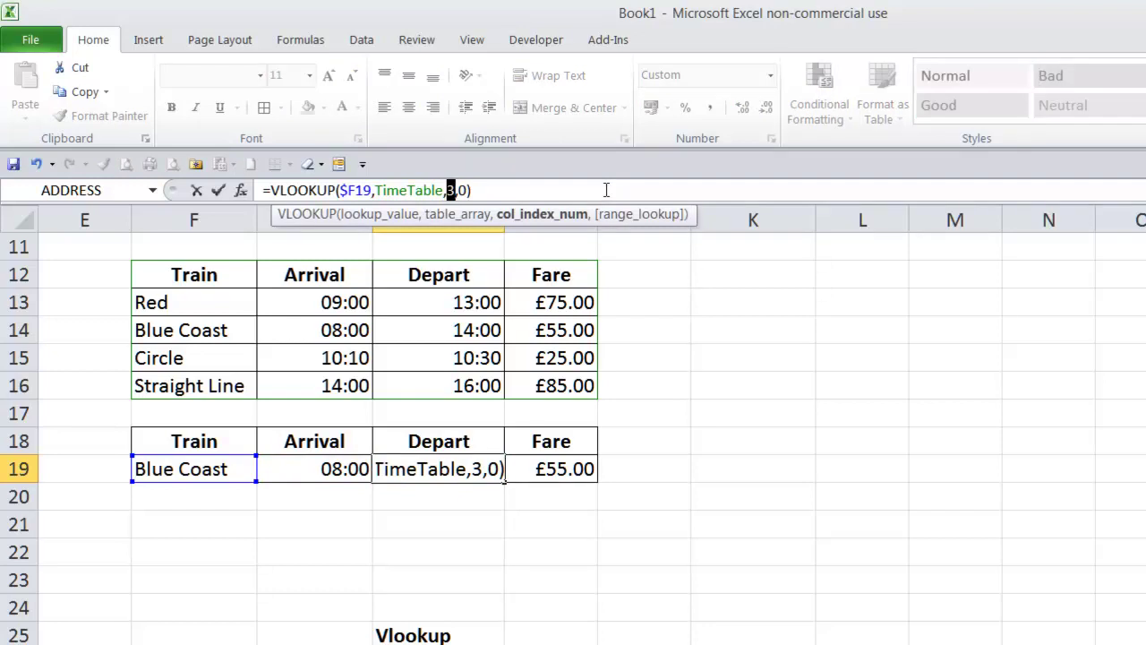
key("ctrl+z")
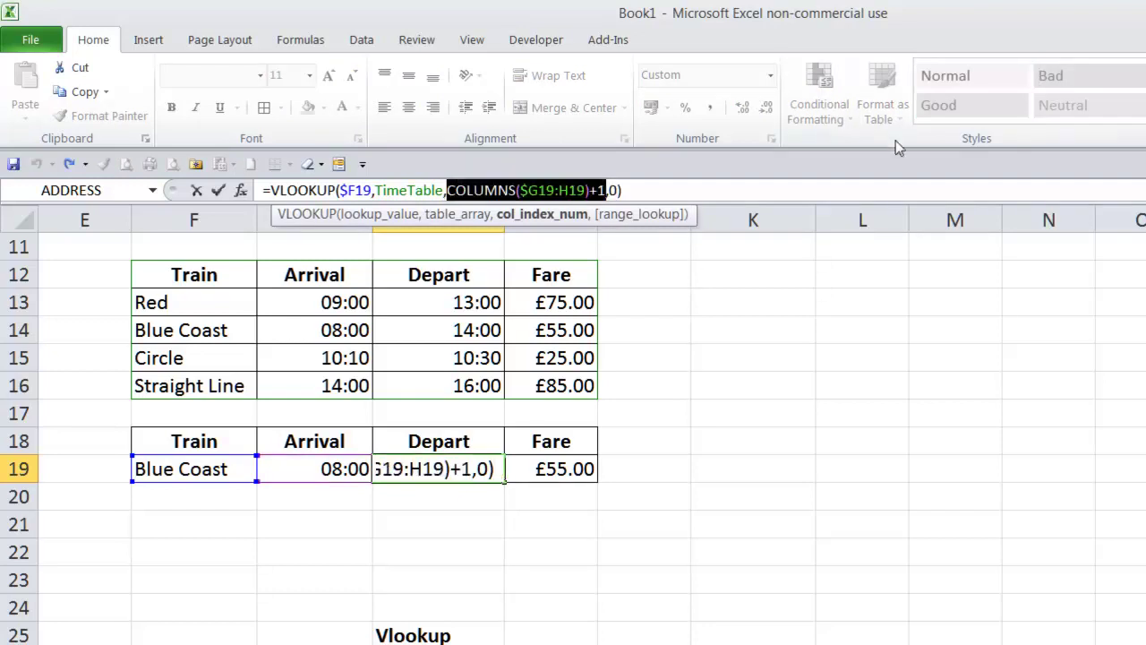
key("Return")
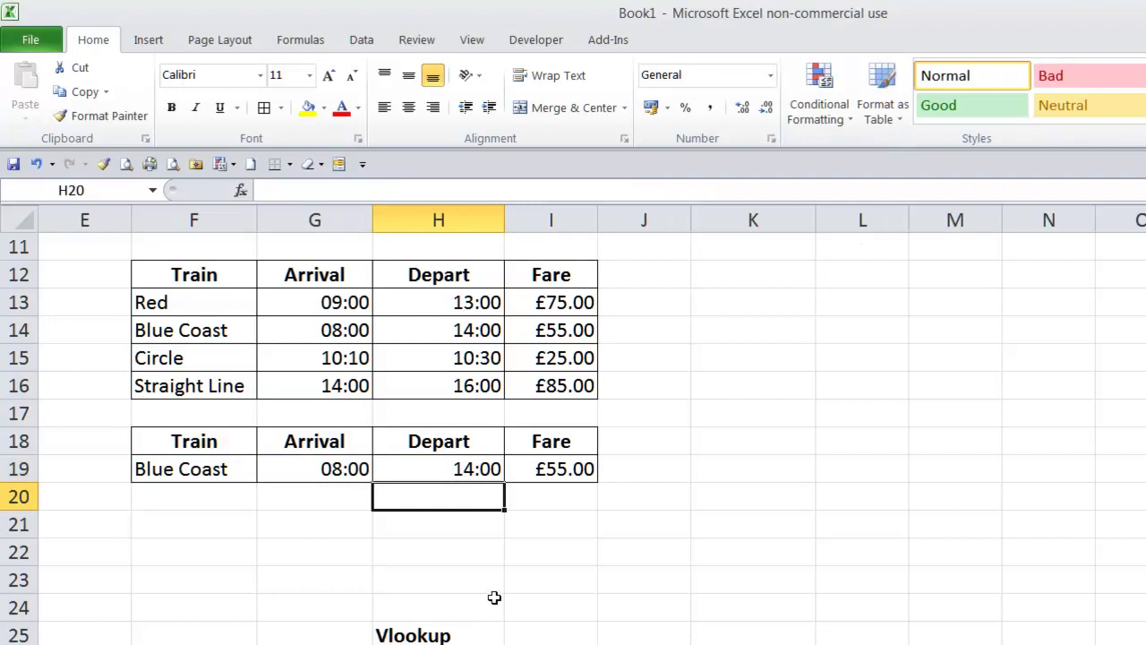
Step: Test the lookup row by choosing Red, followed by Straight Line, as the train in F19
scroll(493, 596, "down", 1)
scroll(430, 545, "up", 2)
left_click(172, 506)
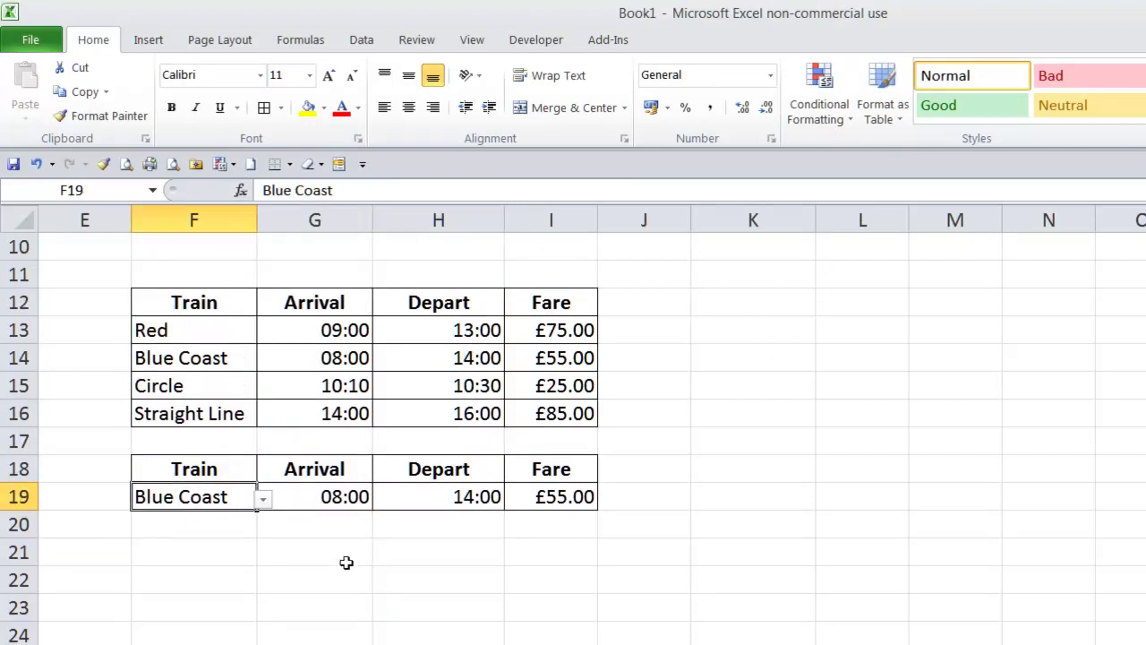
left_click(263, 498)
left_click(231, 523)
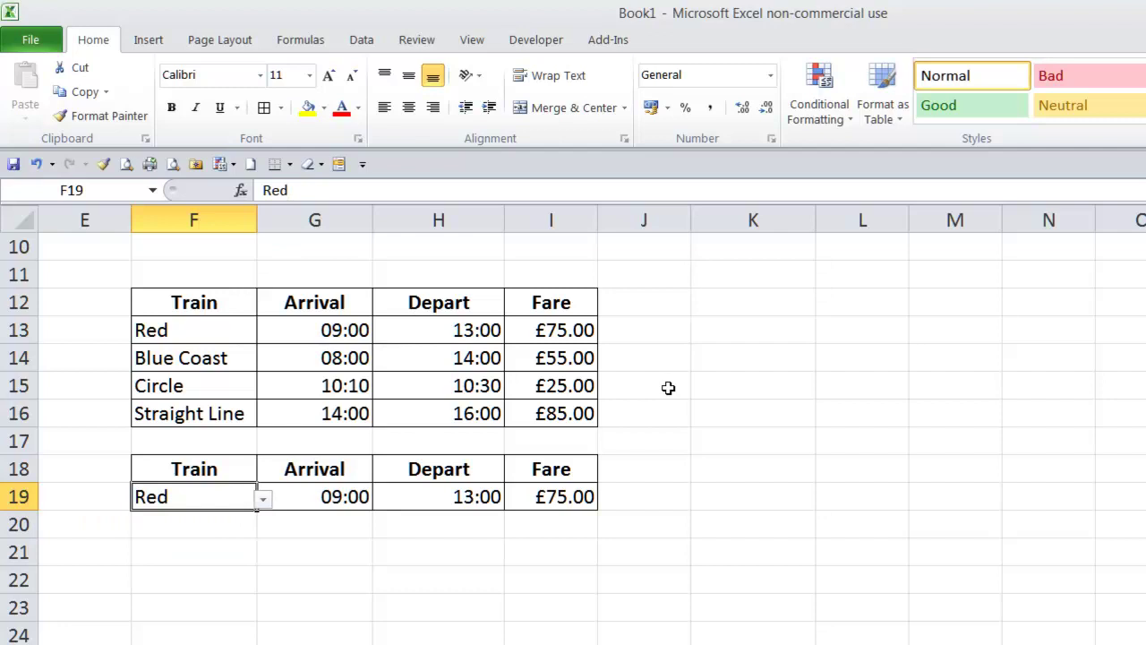
left_click(263, 498)
left_click(231, 577)
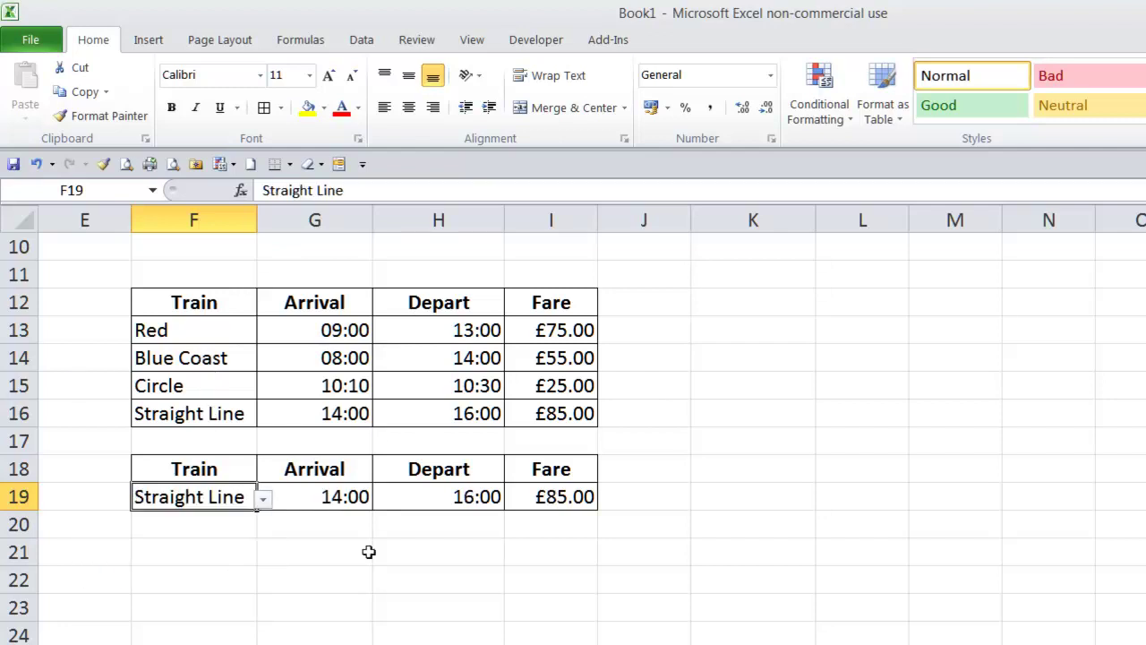
Step: Examine the VLOOKUP formula in H26 above the item price table
scroll(493, 525, "down", 2)
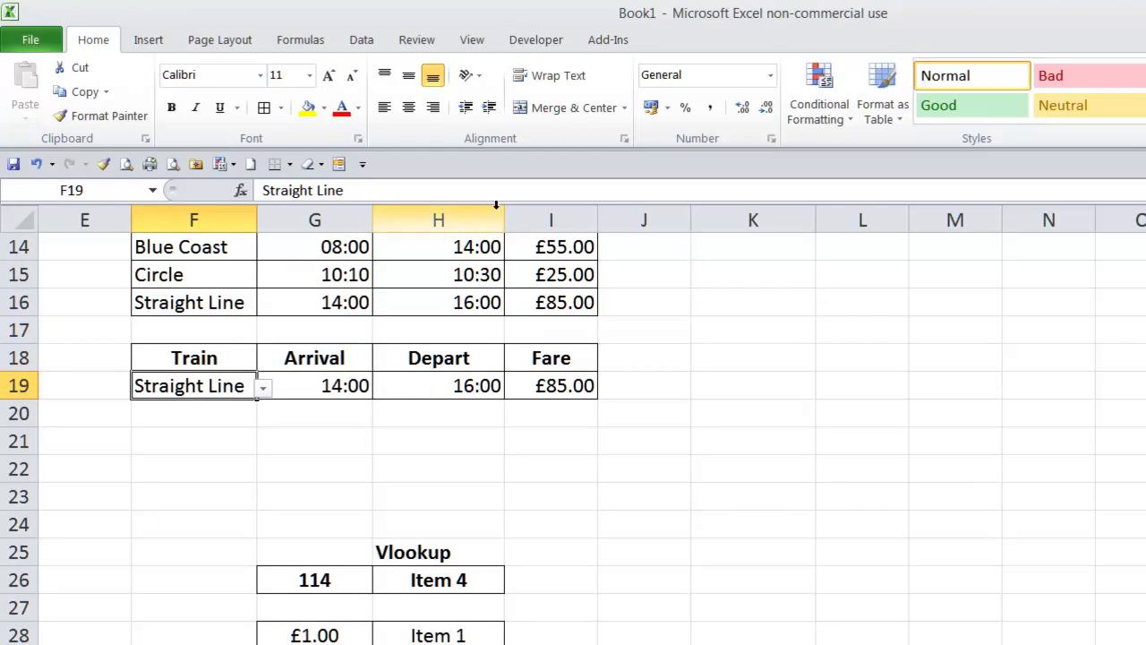
scroll(521, 276, "down", 1)
scroll(521, 276, "down", 3)
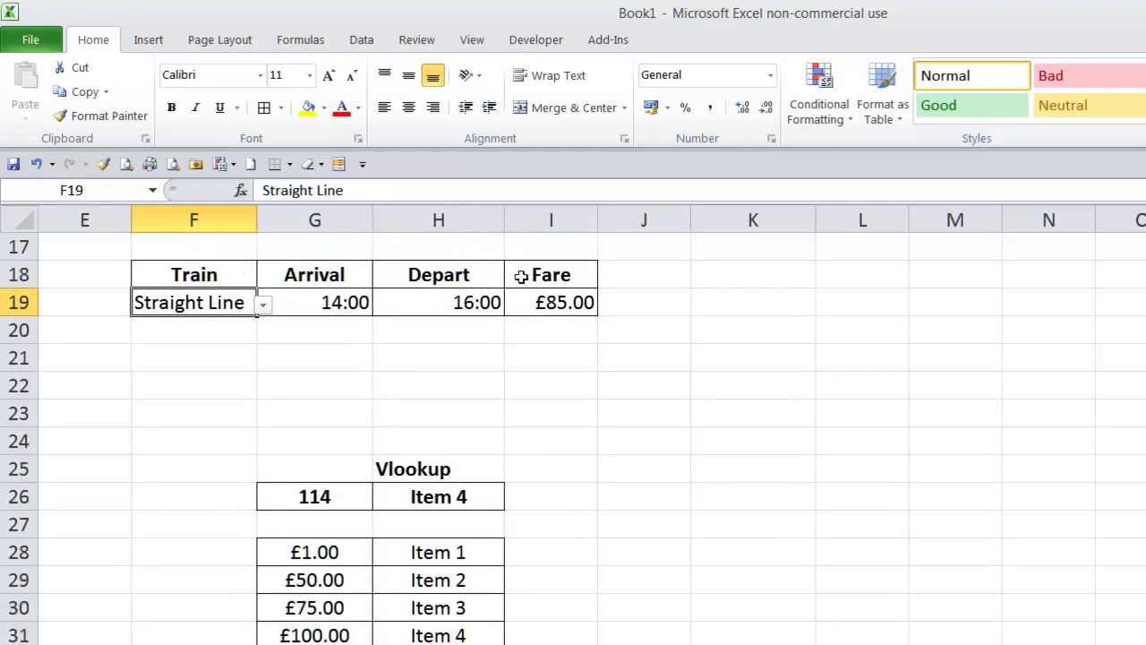
scroll(521, 276, "down", 1)
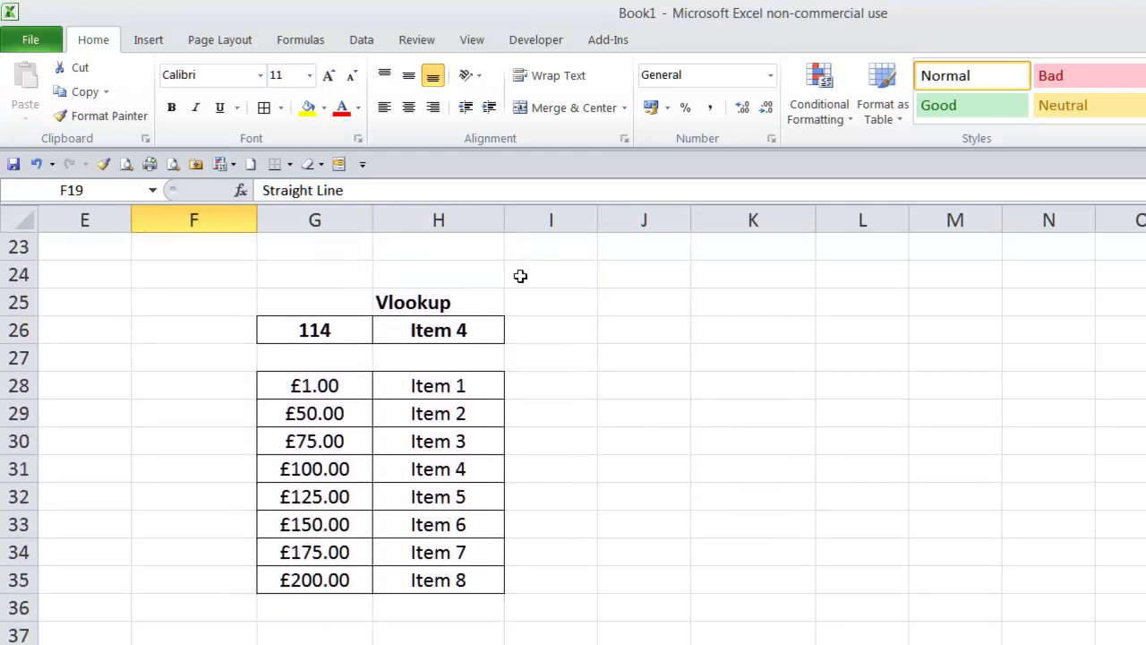
left_click(465, 274)
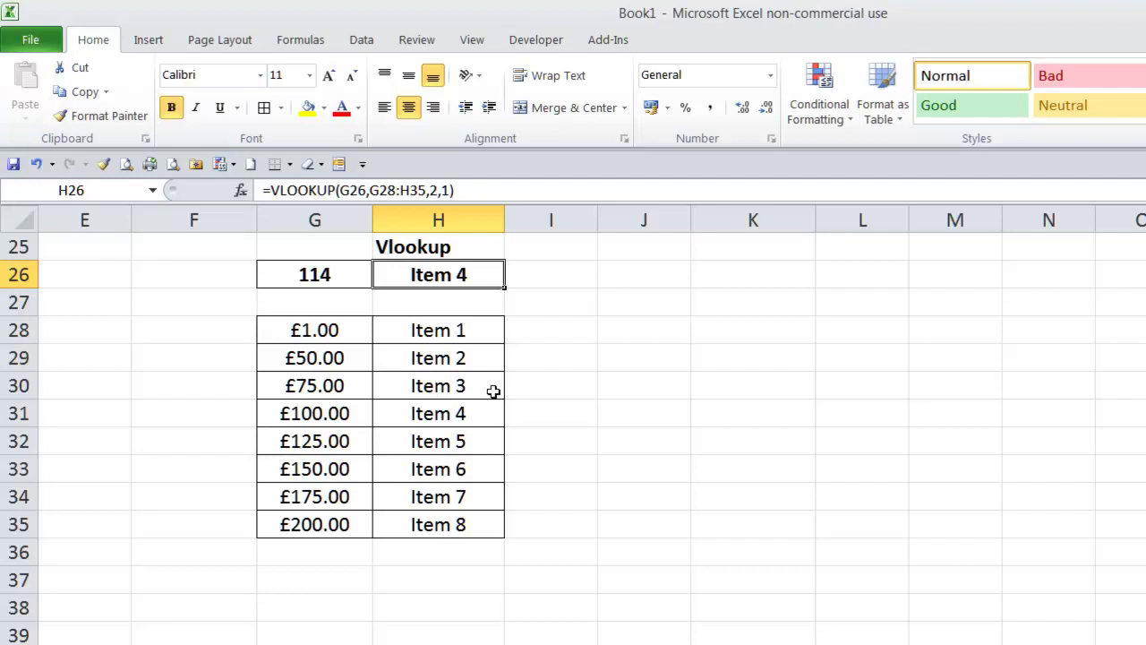
Step: Review the range lookup argument 0 at the end of the Fare formula in I19, leaving the formula as it is
scroll(560, 535, "up", 4)
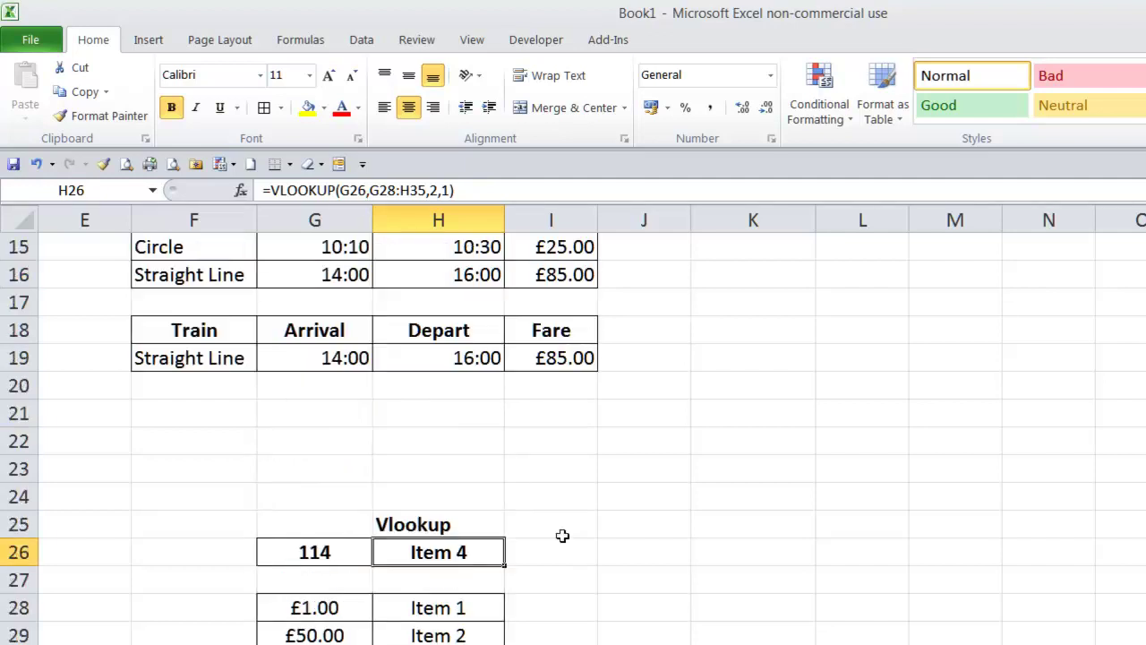
left_click(542, 386)
left_click(612, 189)
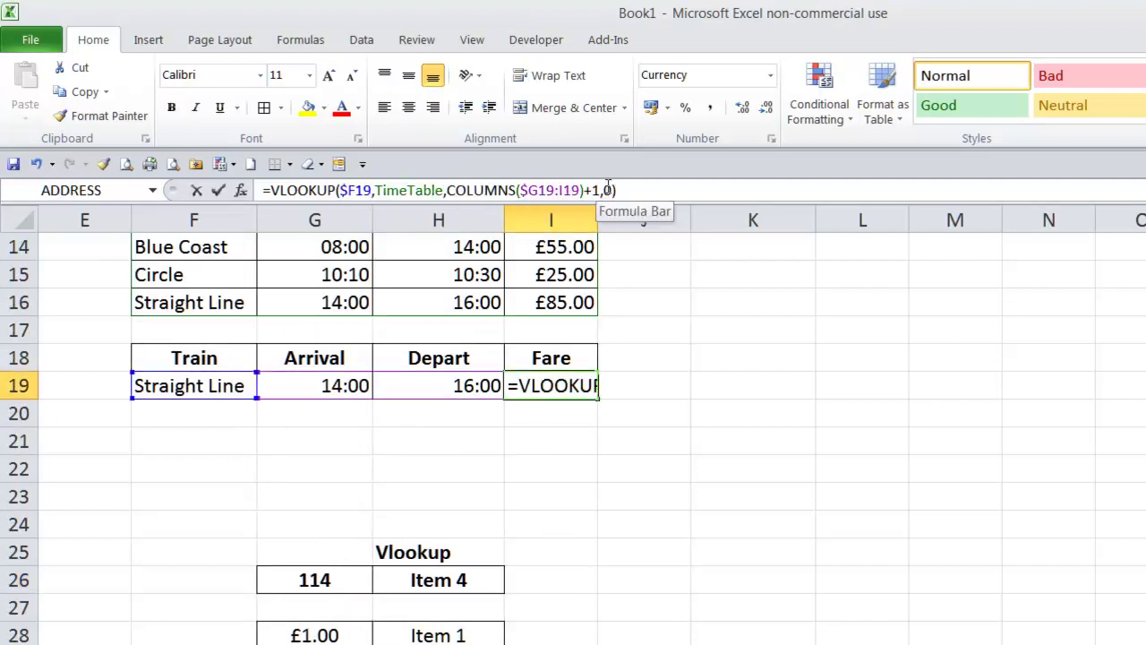
double_click(608, 190)
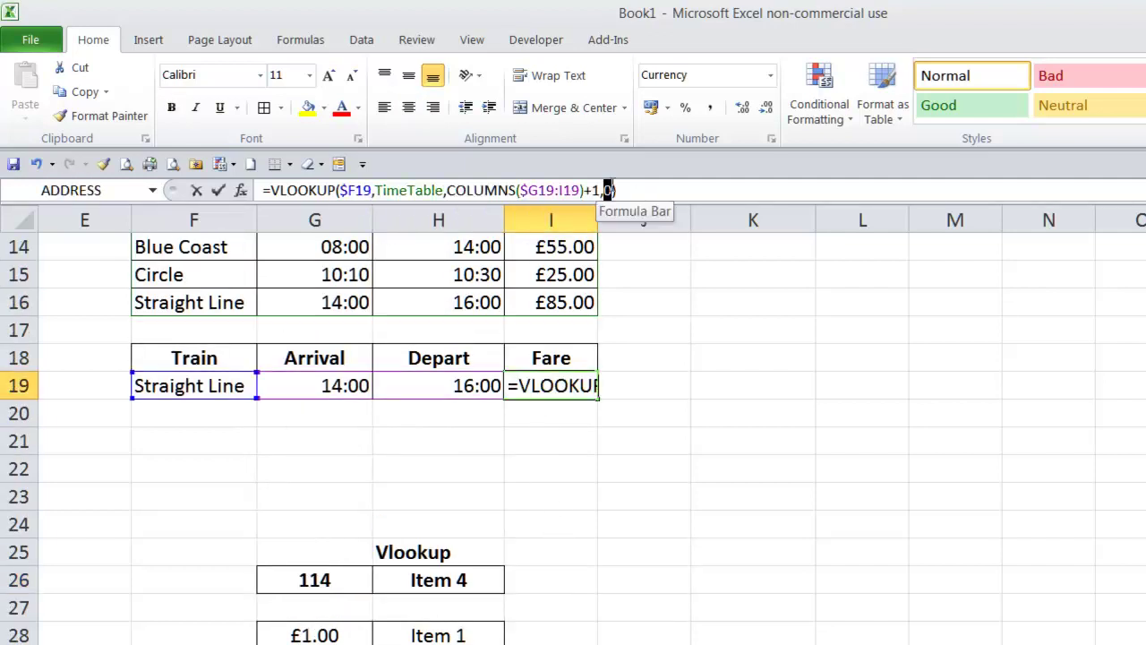
left_click(655, 184)
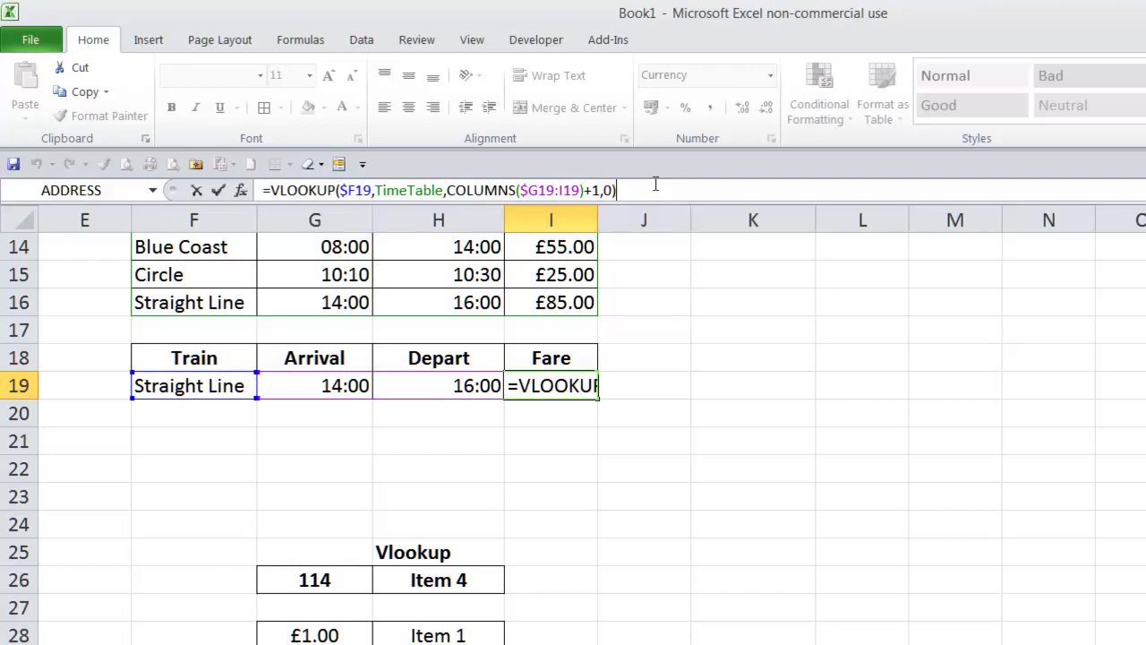
key("Return")
Step: Return to the VLOOKUP in H26 and examine its range lookup argument 1 against the price table in G28:H35
scroll(468, 429, "down", 2)
left_click(465, 447)
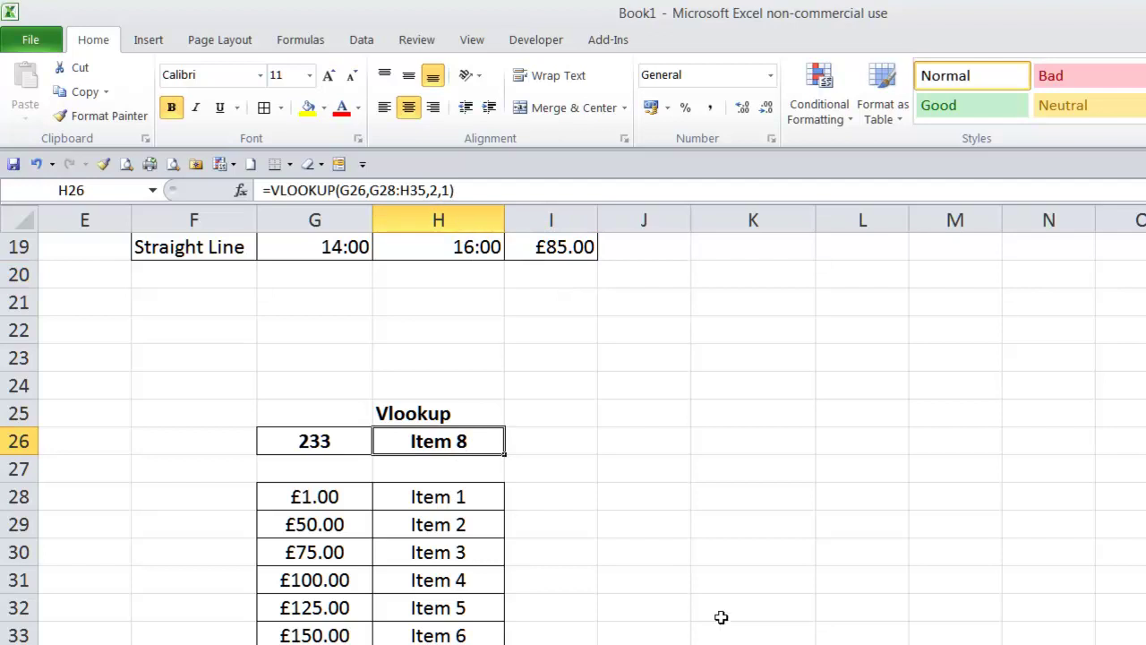
scroll(720, 616, "down", 1)
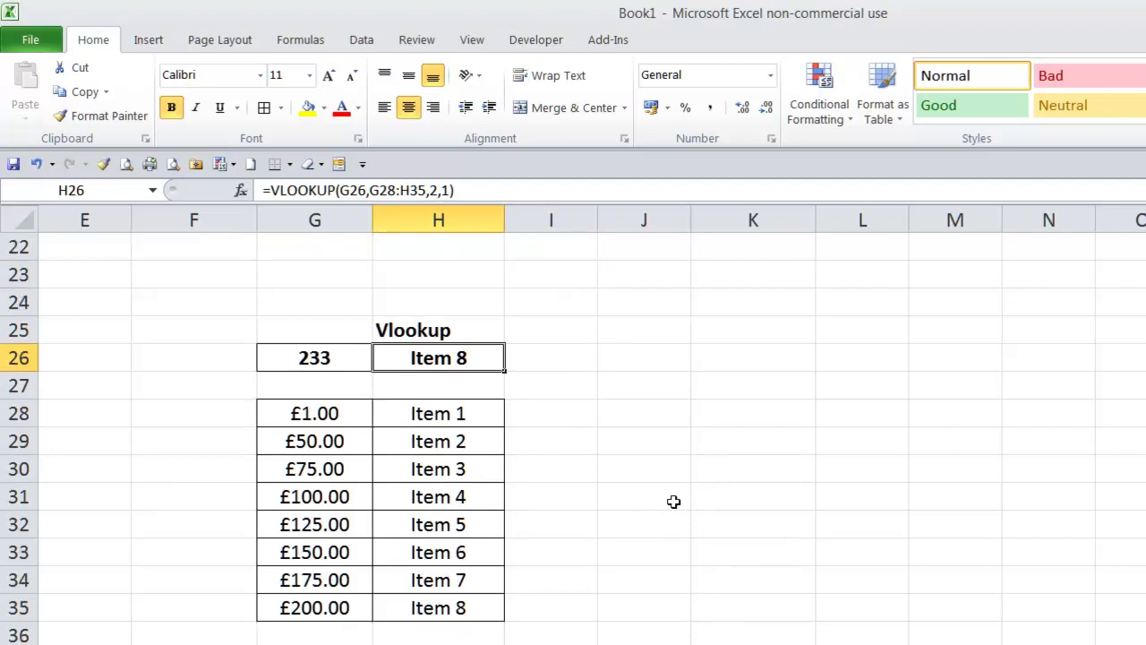
Step: Examine the RANDBETWEEN formula in G26 and its role as the lookup value of the VLOOKUP in H26
key("Return")
left_click(324, 359)
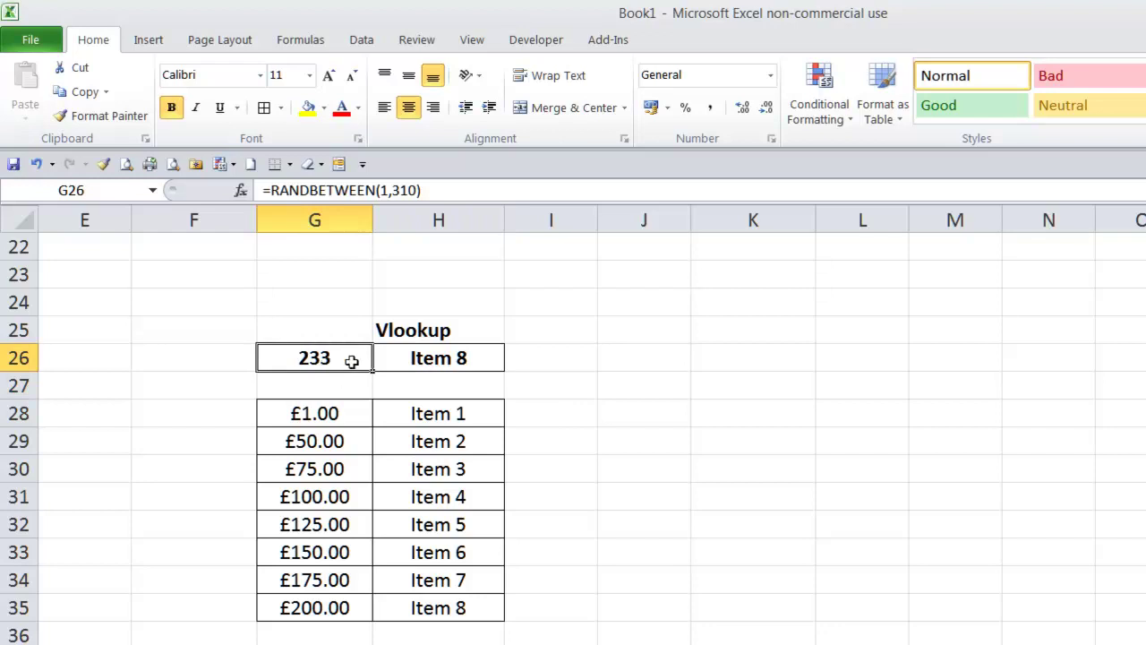
left_click(392, 357)
left_click(352, 189)
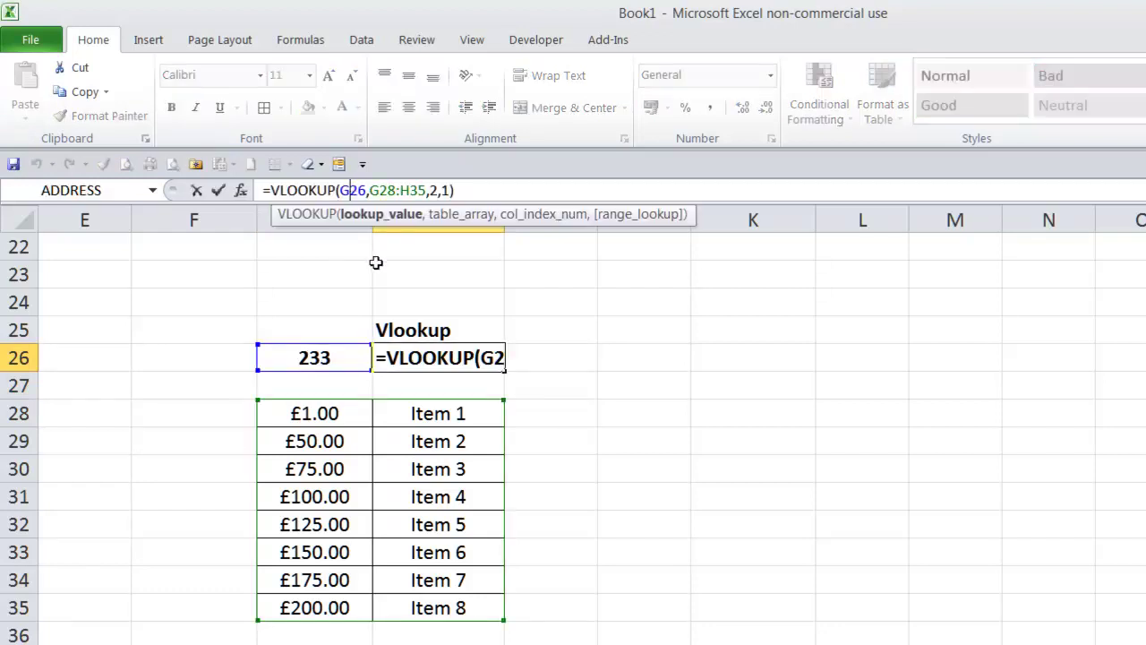
key("Return")
left_click(311, 358)
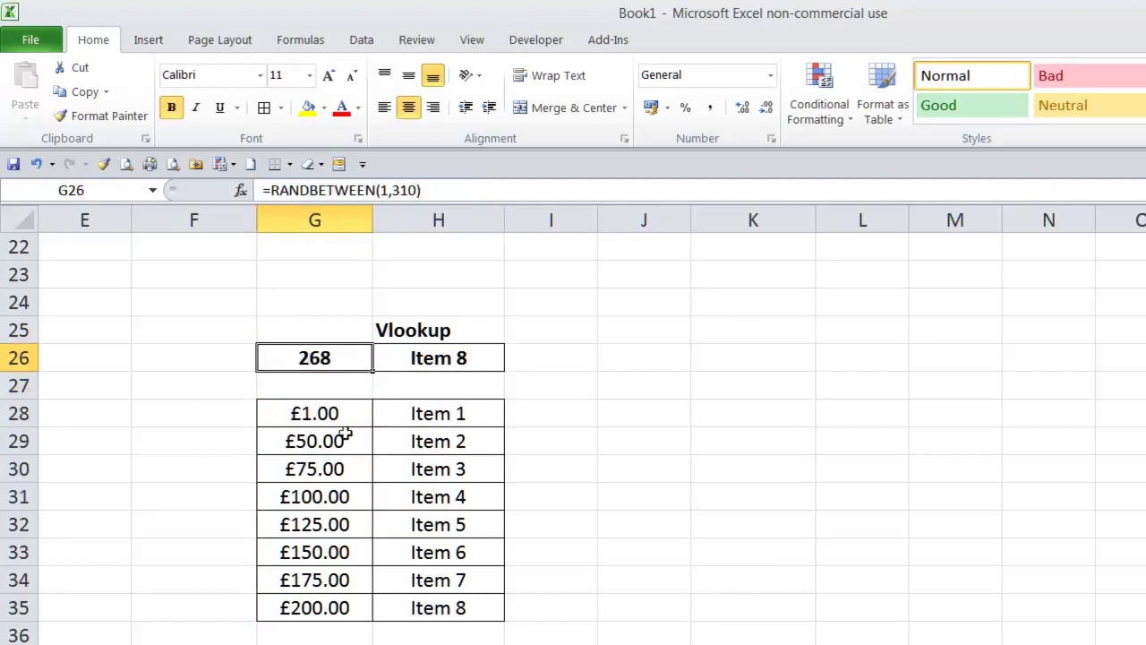
Step: Set the price of Item 8 in G35 to 225
left_click(316, 607)
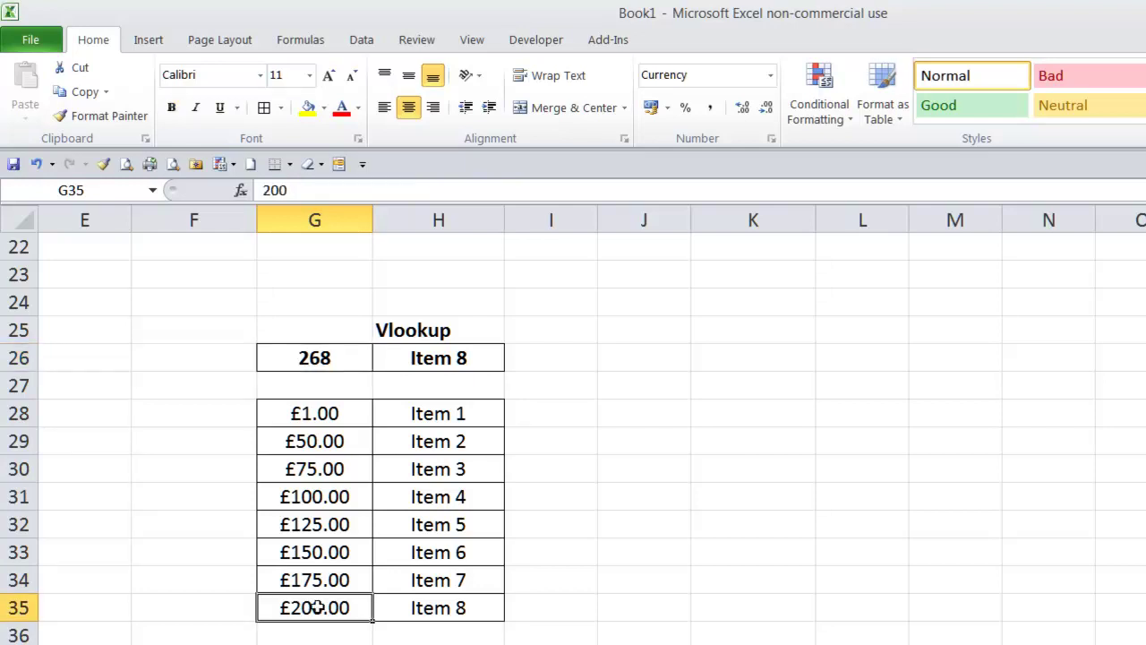
type("225")
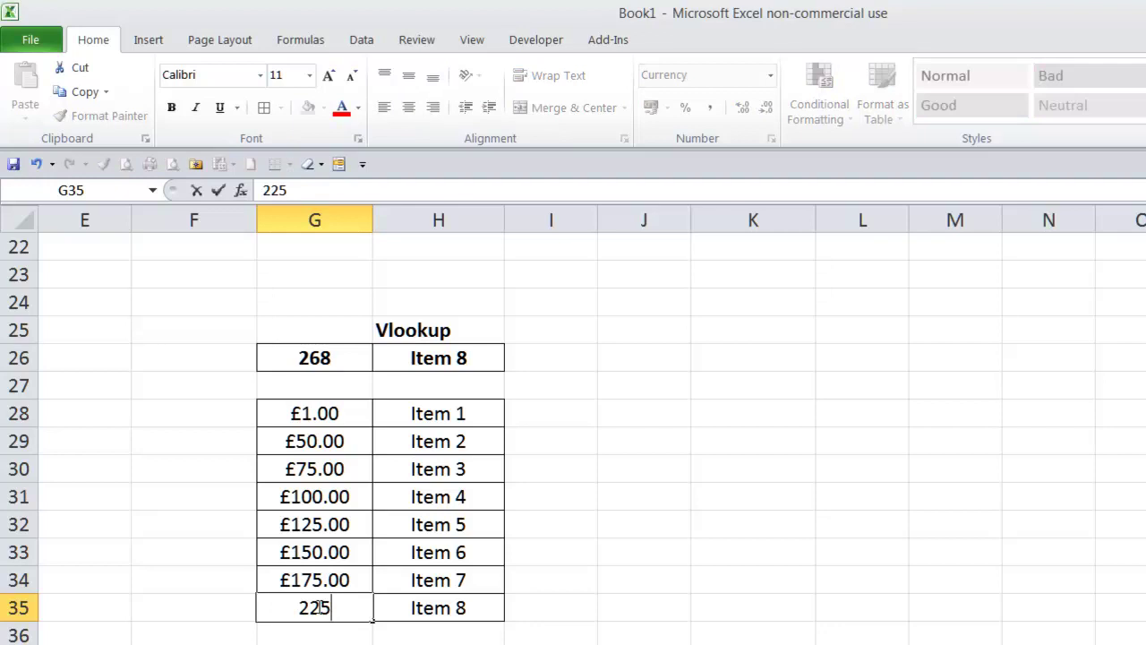
key("Return")
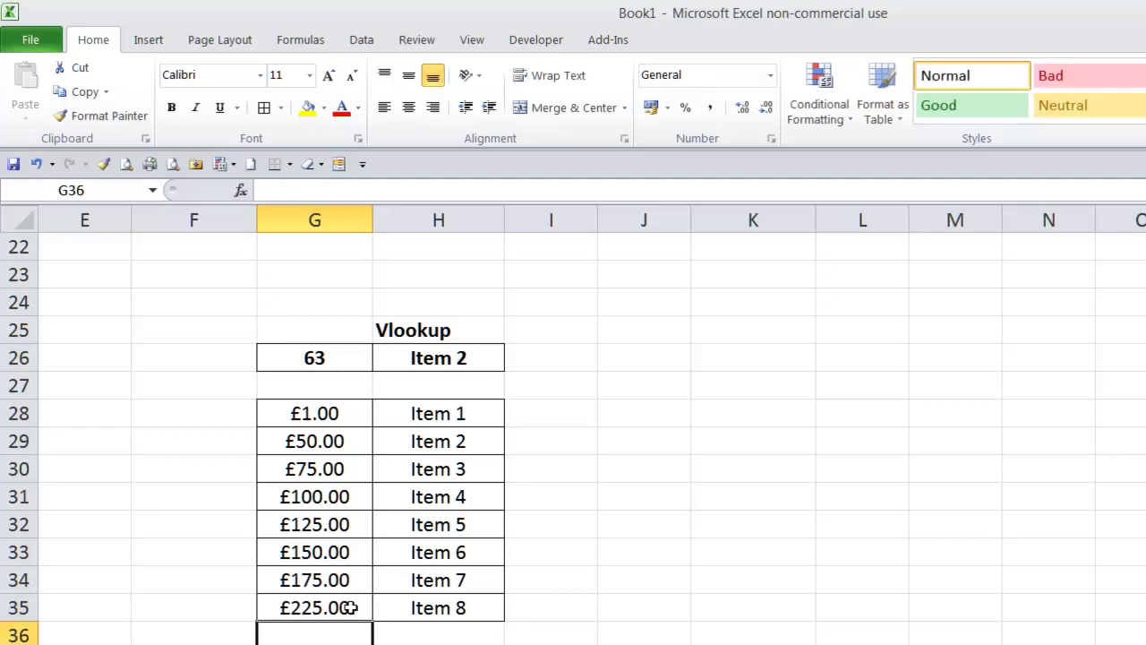
Step: Compare the VLOOKUP result in H26 with the £50.00 row of the price table in G29:H29
left_click(418, 360)
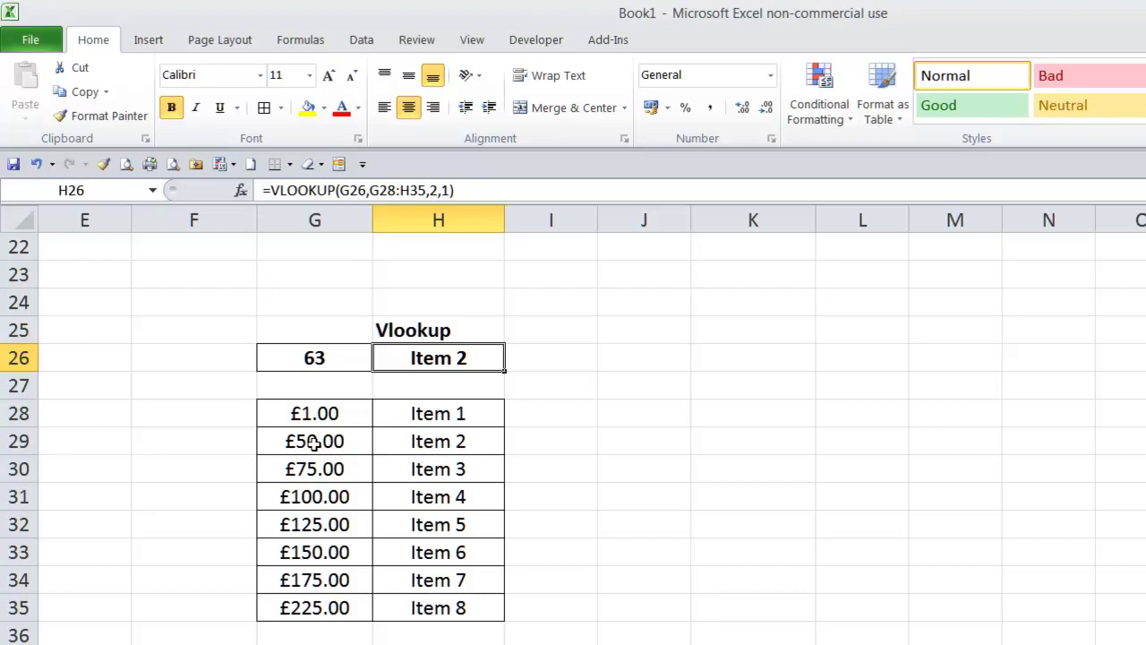
left_click_drag(315, 440, 385, 438)
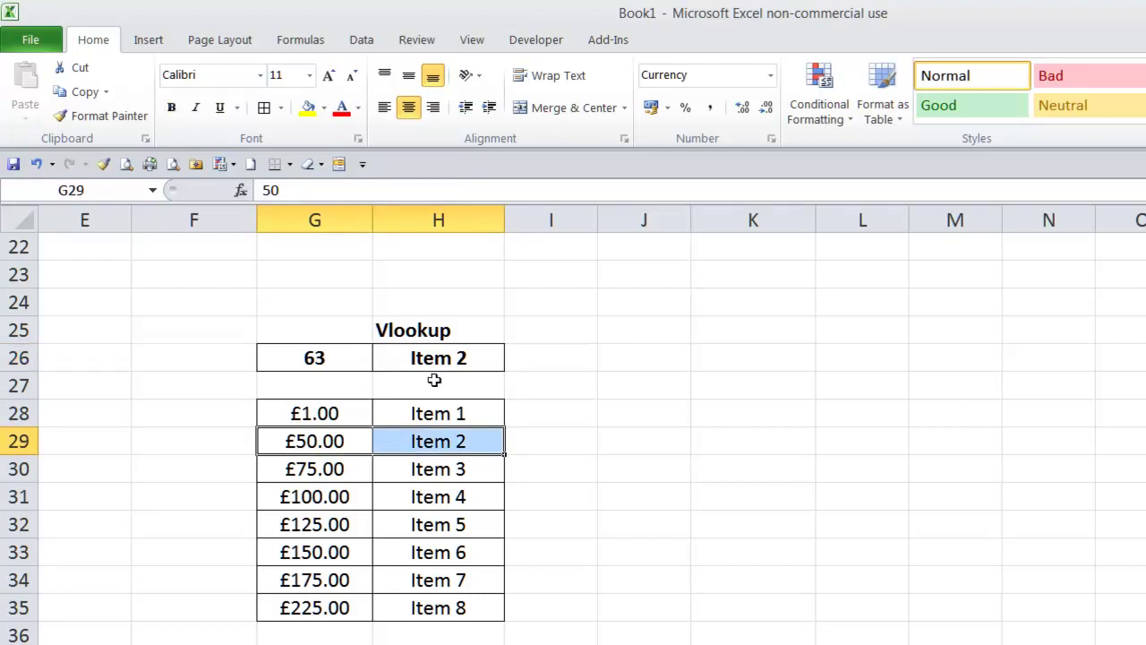
left_click(448, 358)
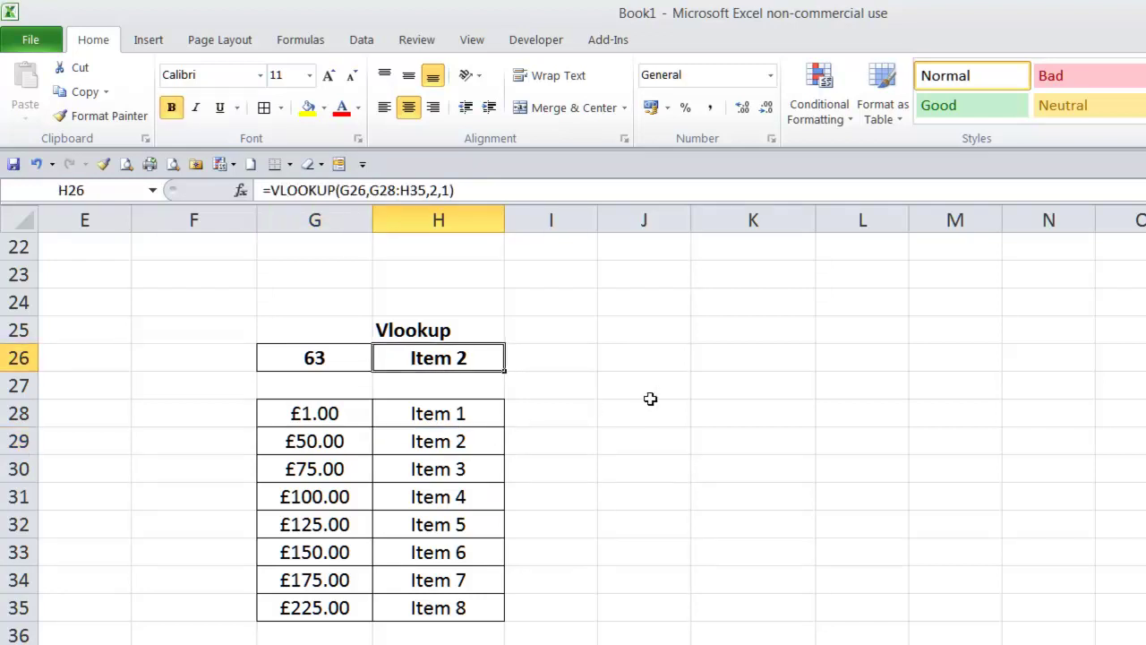
Step: Recalculate the sheet repeatedly to draw new random lookup values, checking the H26 results against the matching items in H34 and H30
key("F9")
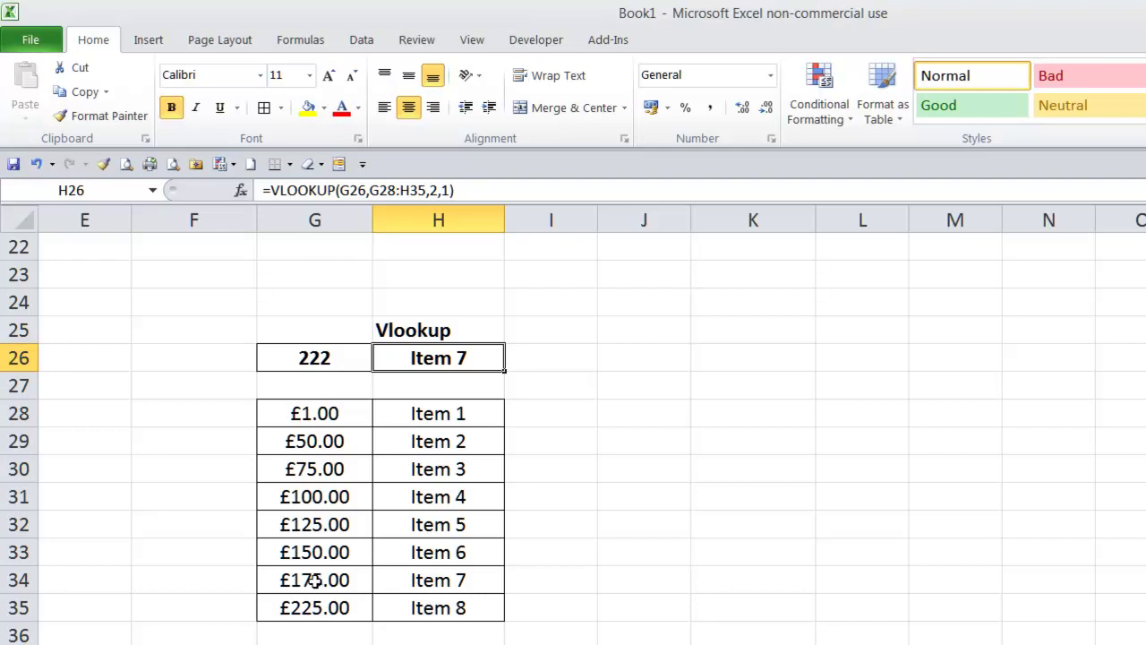
left_click(440, 583)
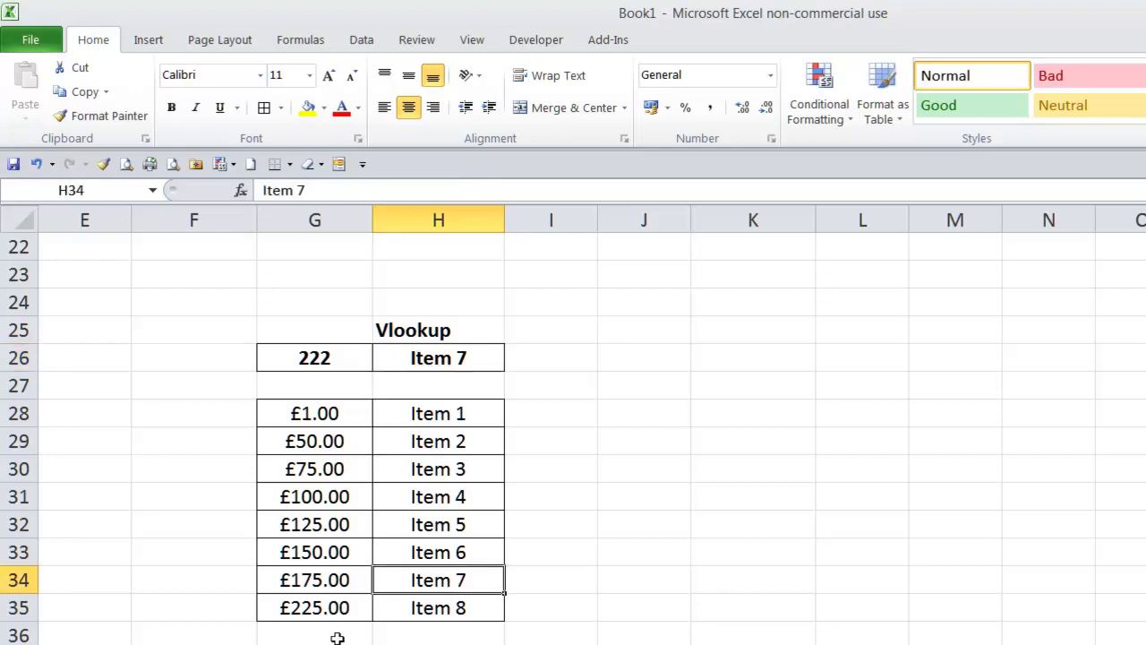
key("F9")
key("F9")
key("F9")
key("F9")
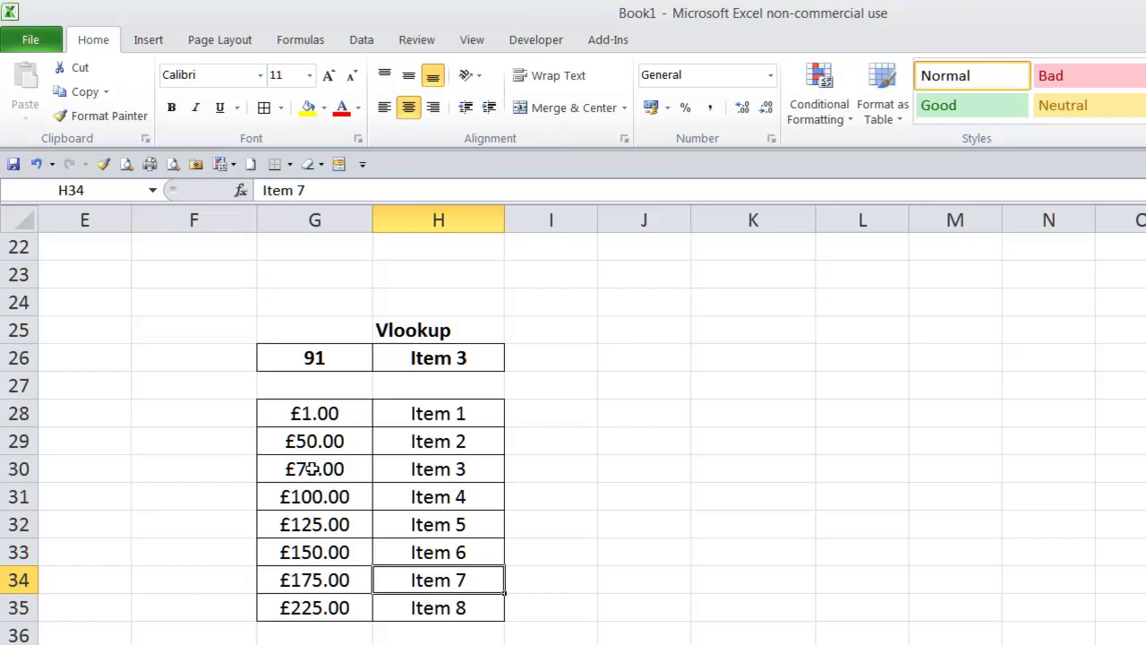
left_click(454, 464)
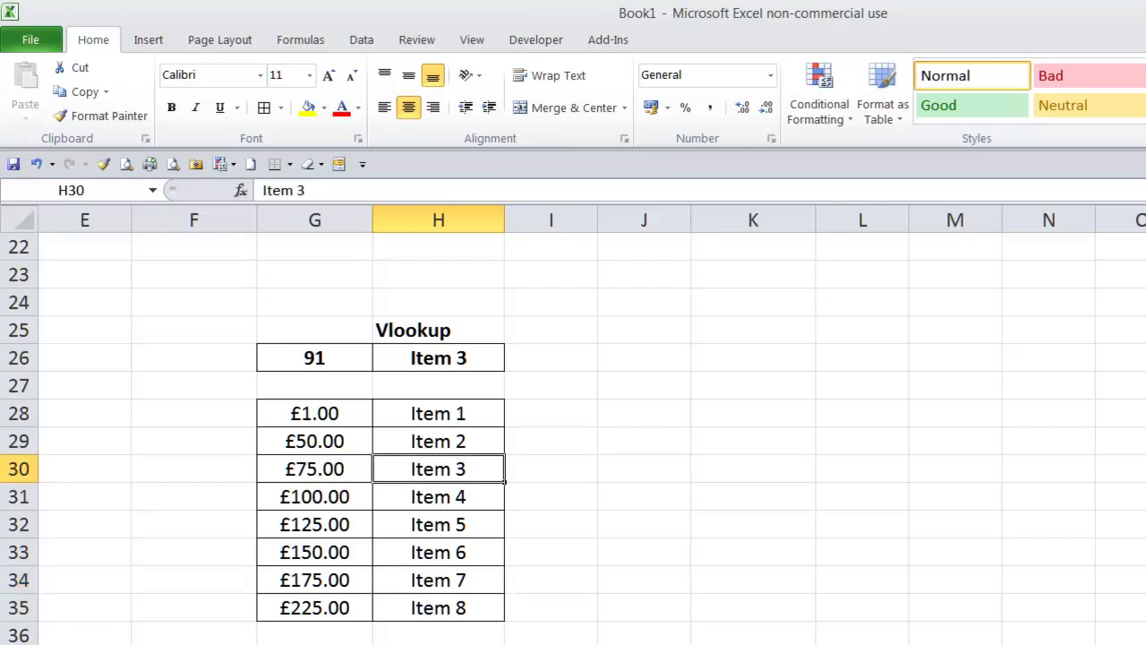
Step: Review the VLOOKUP result together with the item names in H26:H35, and finish on the empty cell K31
scroll(573, 429, "down", 1)
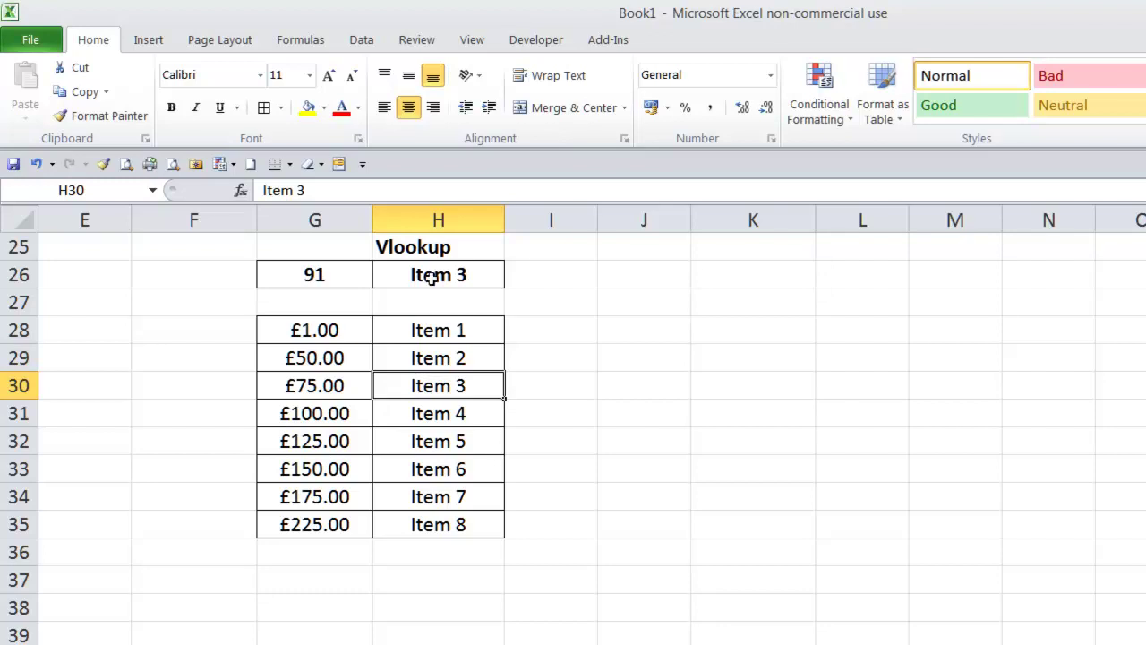
left_click_drag(435, 277, 422, 519)
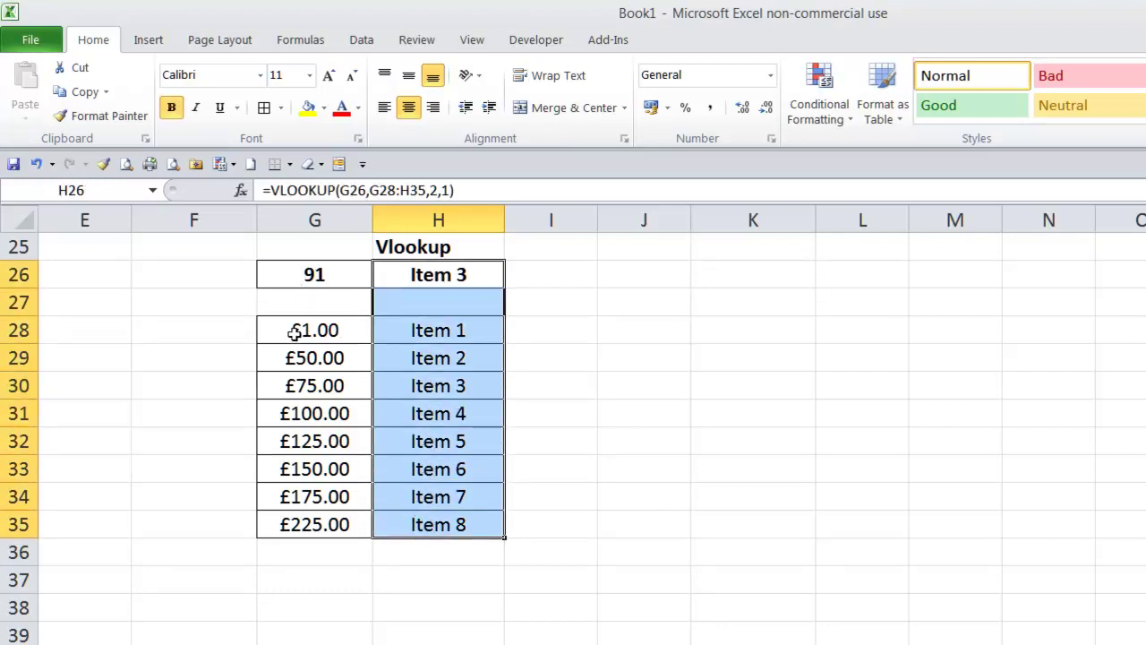
left_click(739, 415)
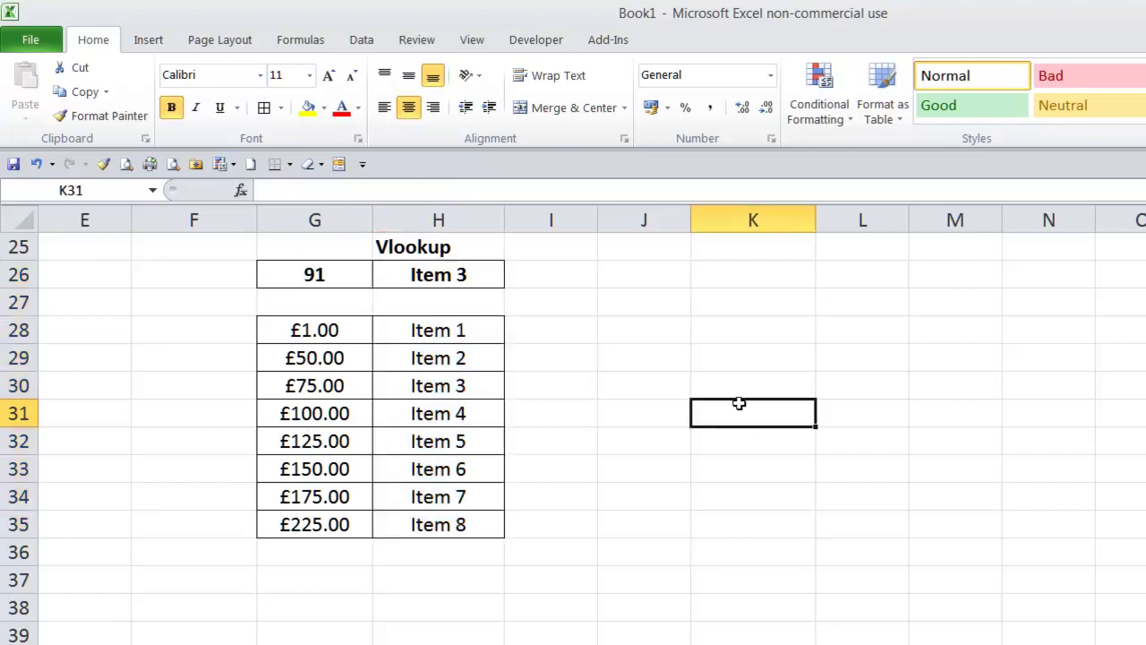